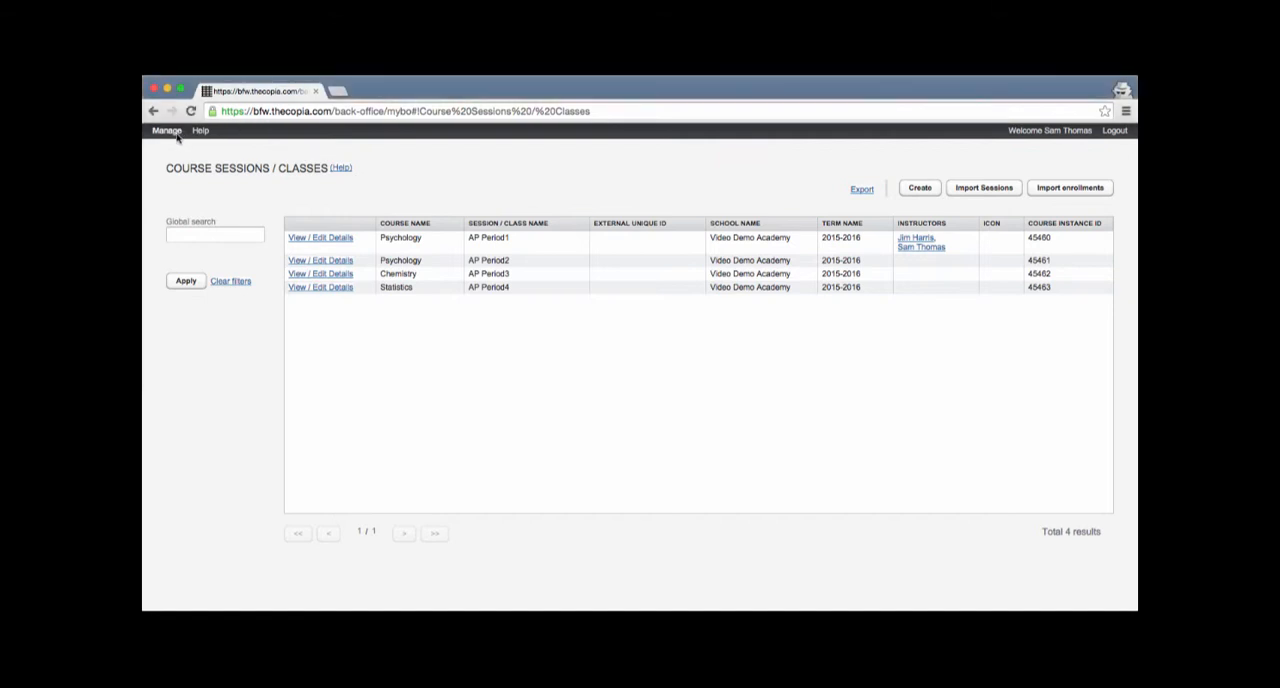
Step: Open the enrollment import for Course Sessions / Classes and bring up the Course Enrollment Roster Template.csv spreadsheet in Excel beside it
left_click(168, 131)
left_click(175, 161)
left_click(1051, 192)
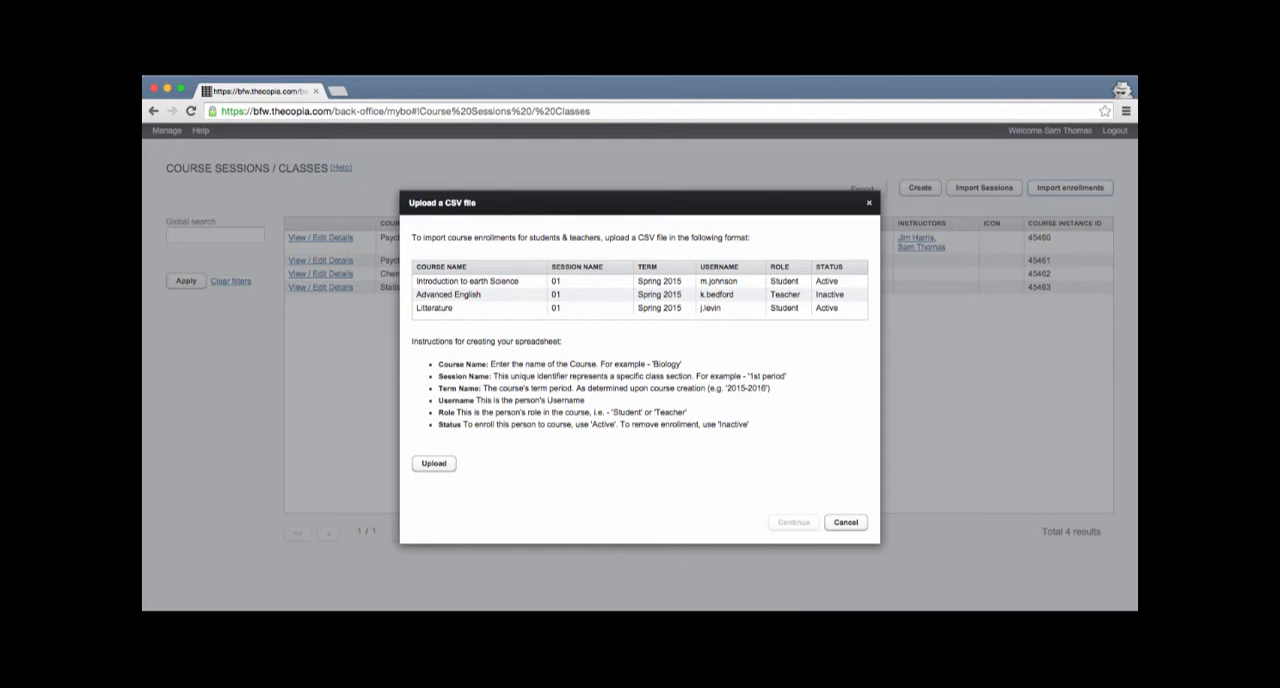
left_click_drag(144, 190, 920, 232)
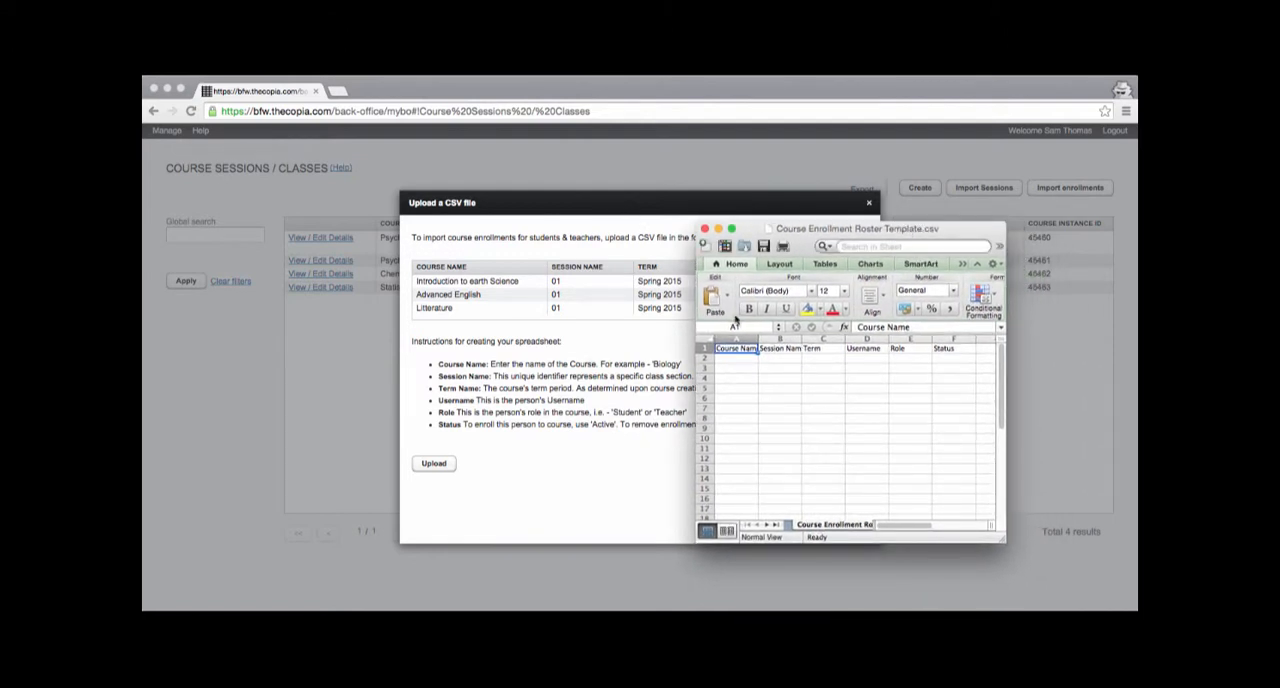
Step: Fill in row 2 of the roster with course Psychology, session AP Period2 and term 2015-2016
left_click(746, 358)
type("Psychol")
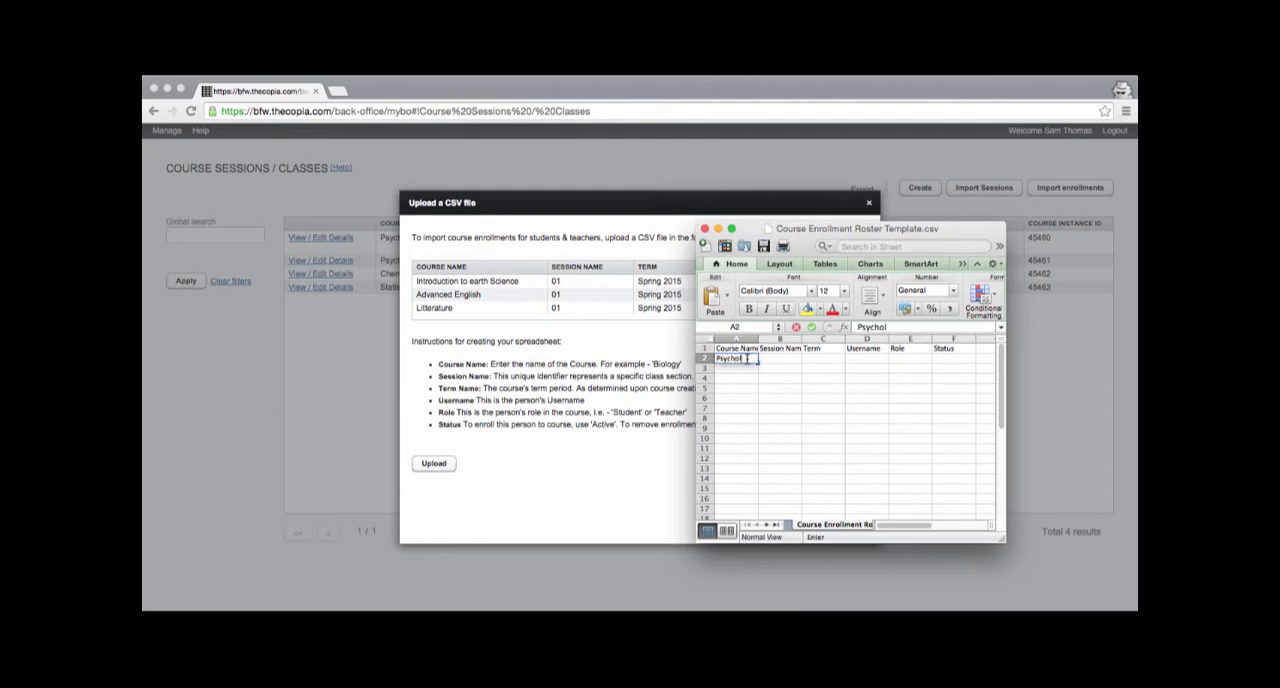
type("ogy")
key("Tab")
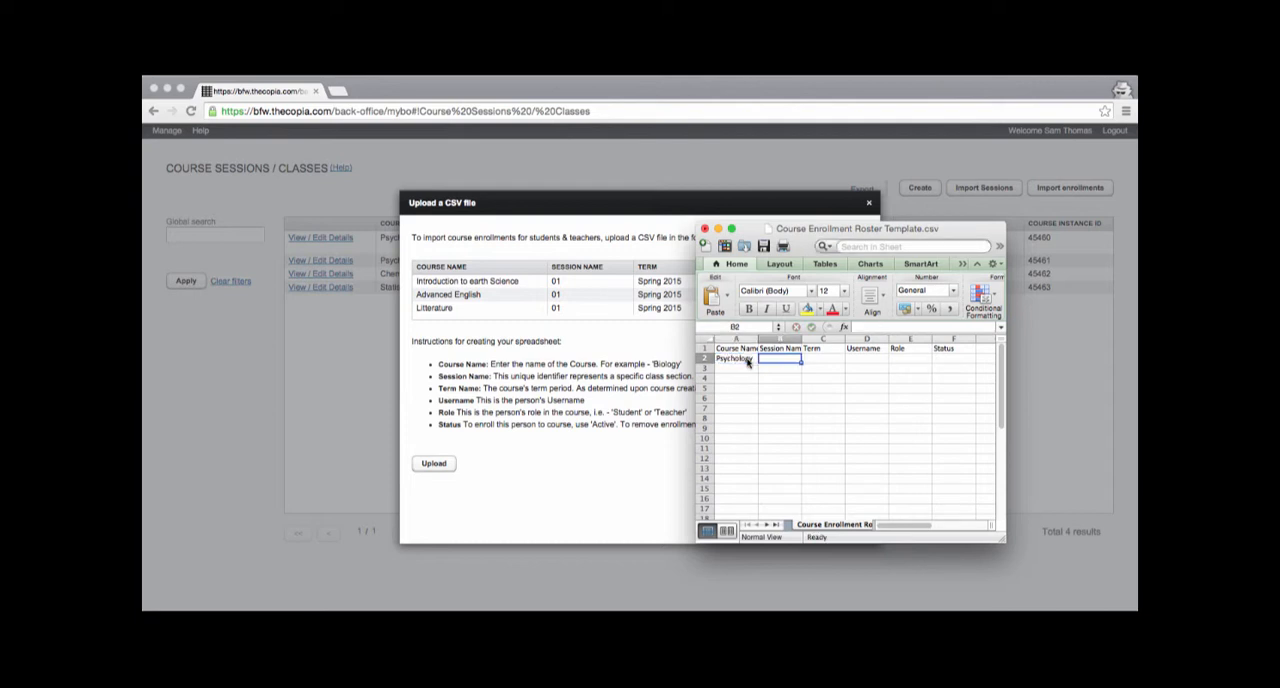
type("AP Period2")
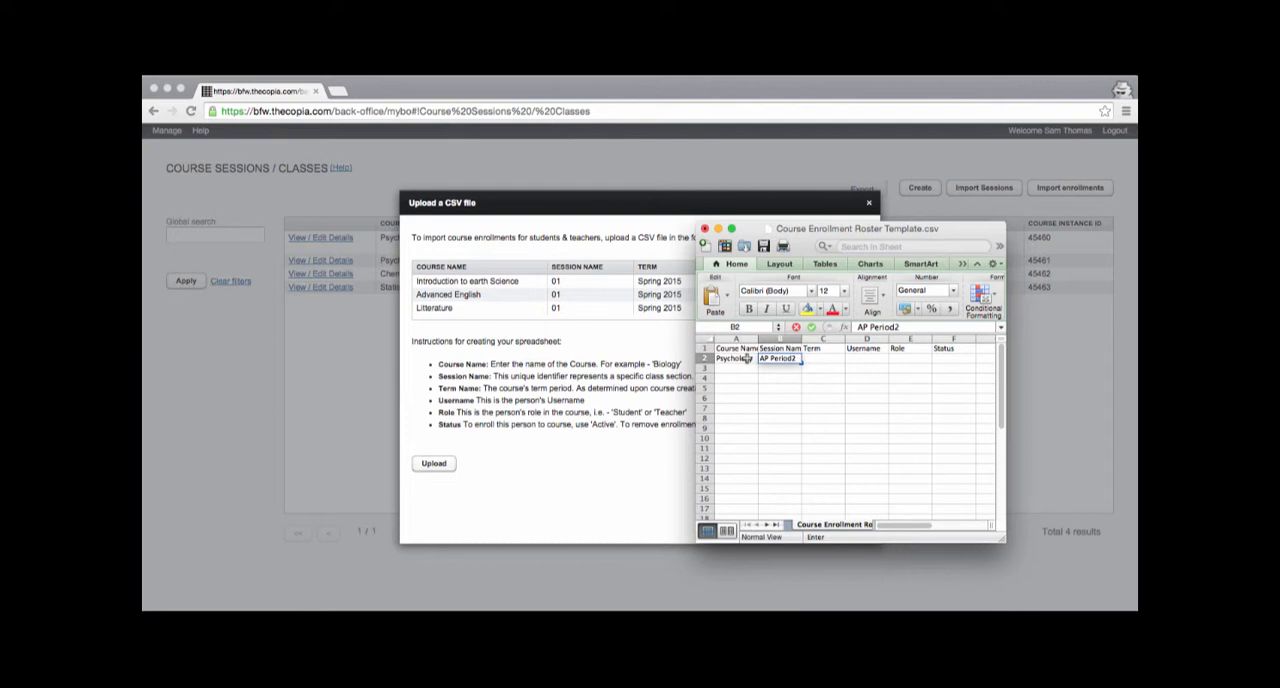
key("Tab")
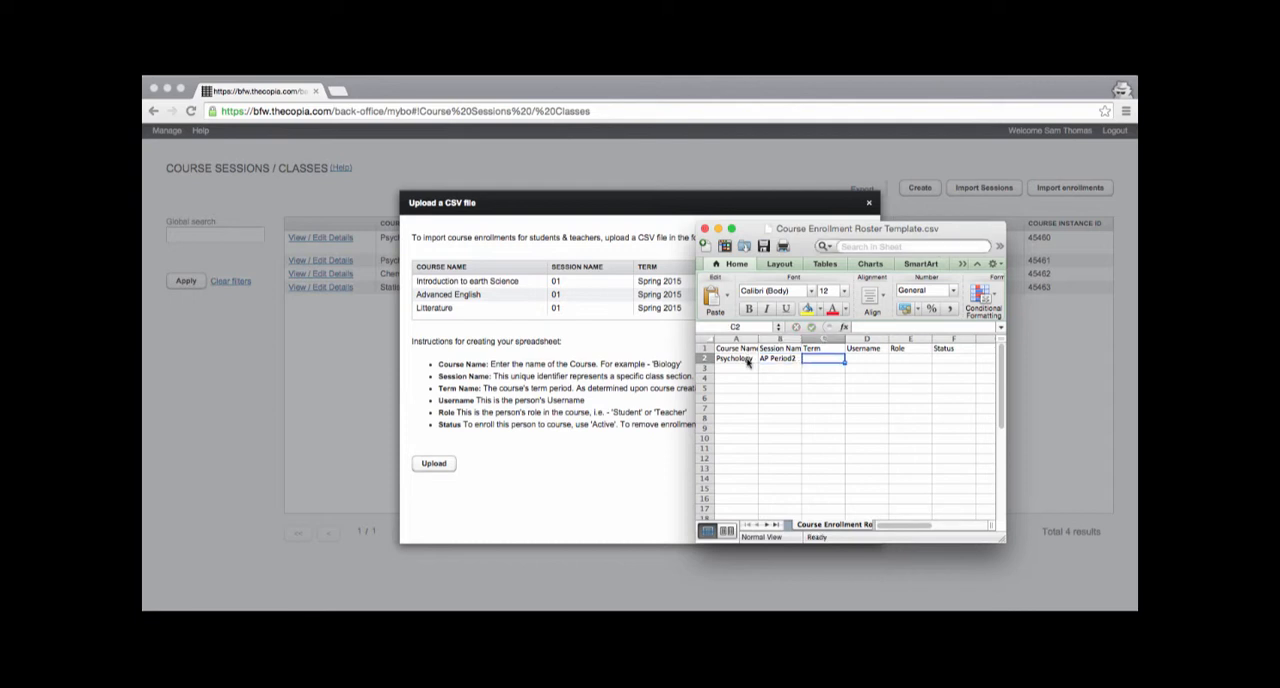
type("2015-")
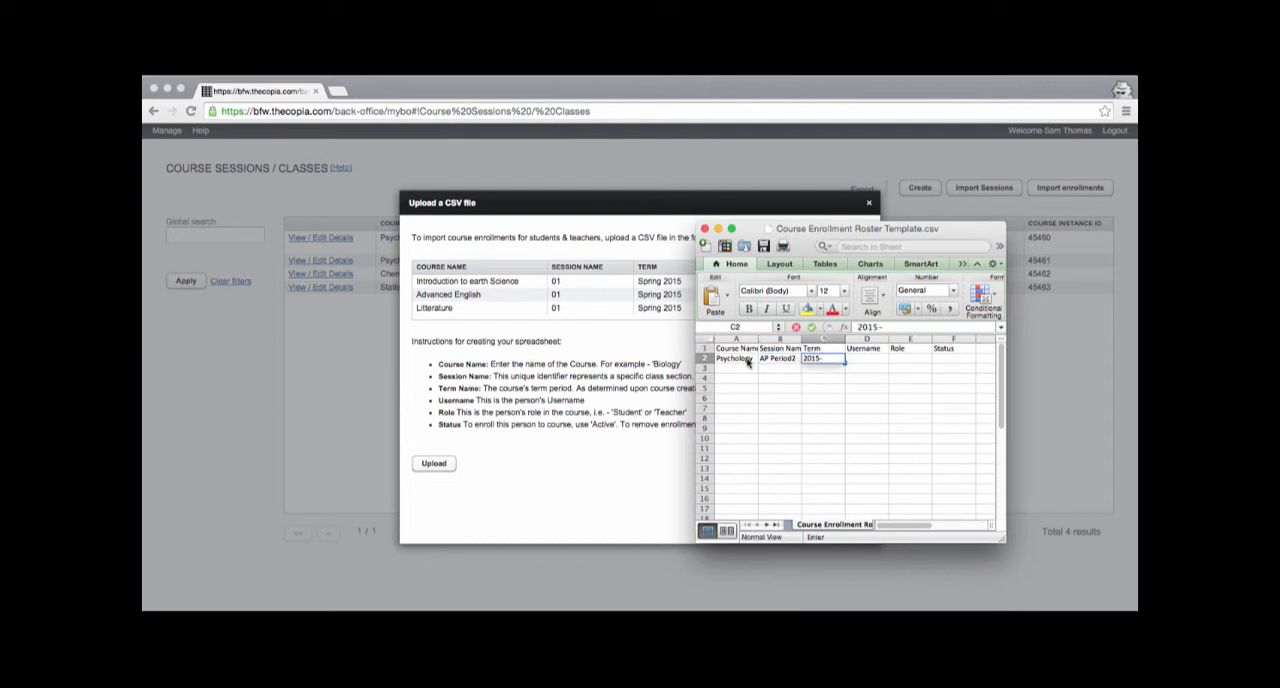
type("2016")
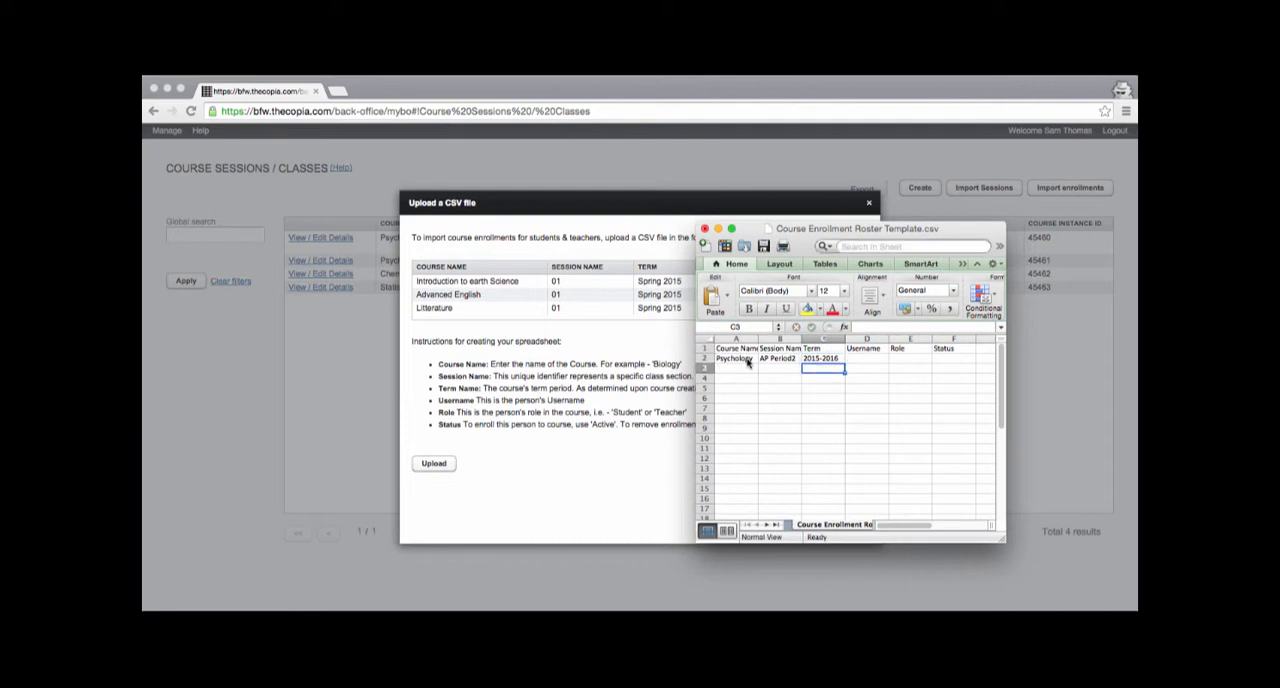
key("Tab")
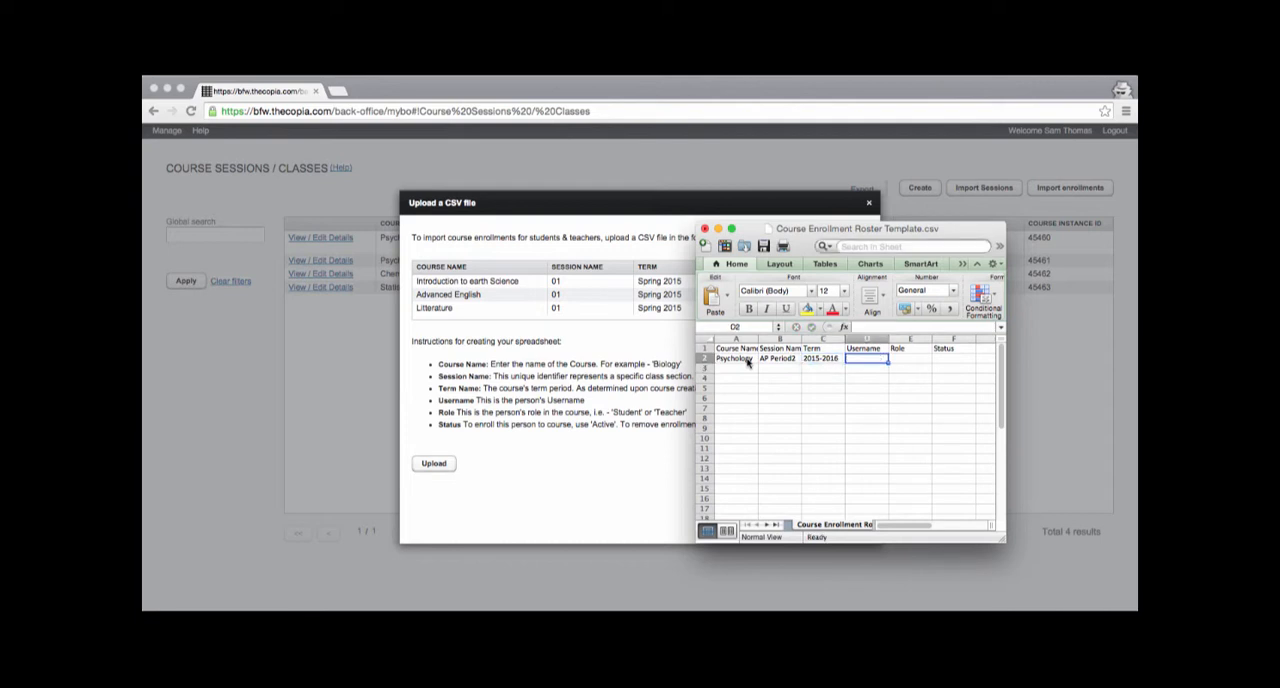
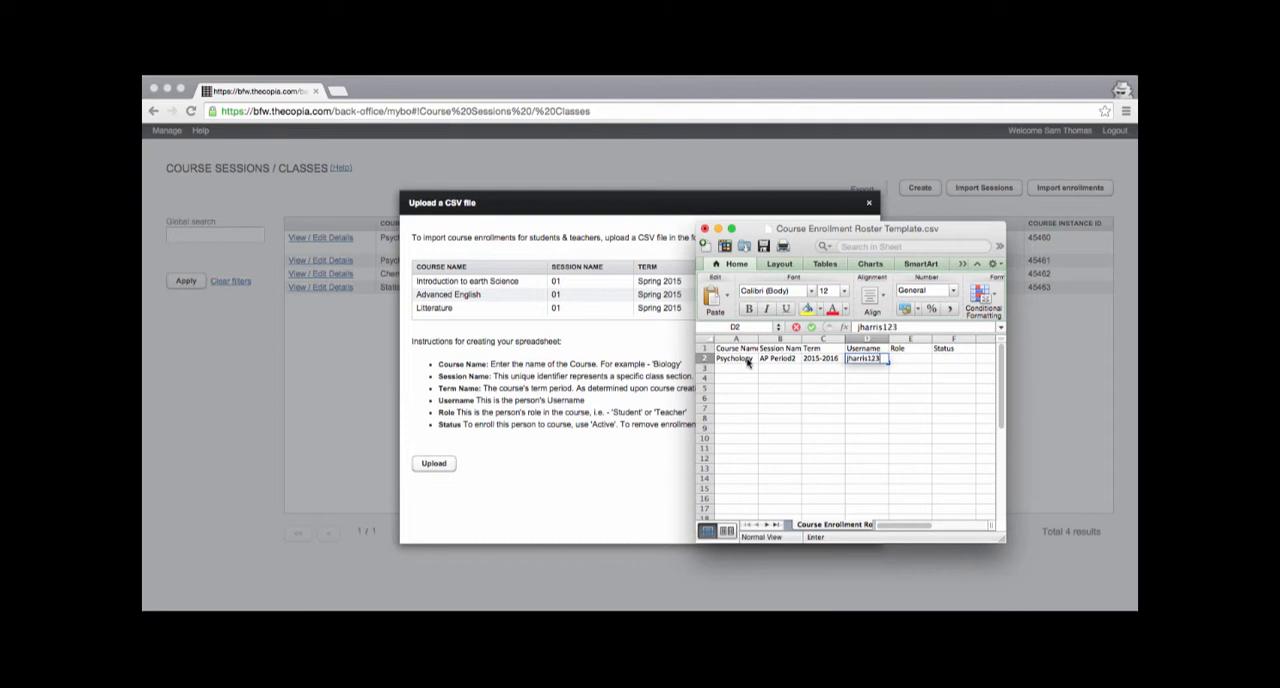
Step: Complete the Psychology row with the teacher's username, role Teacher and status Active
key("Tab")
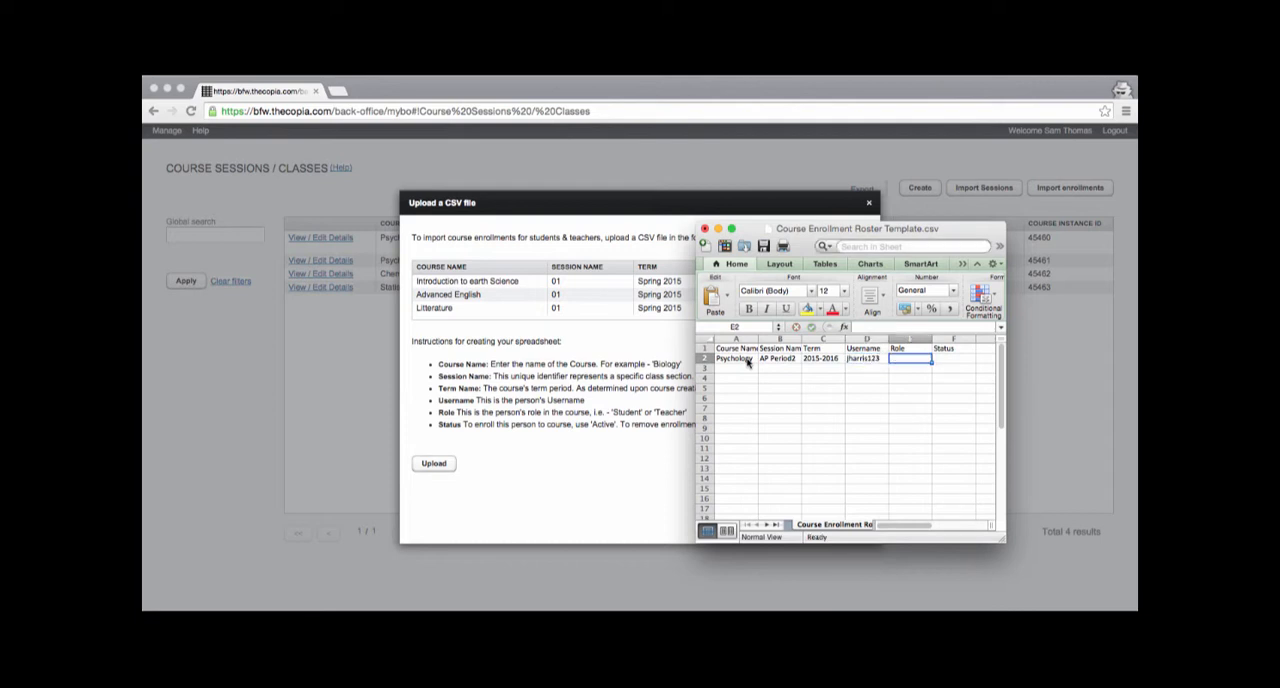
type("Teacher")
key("Tab")
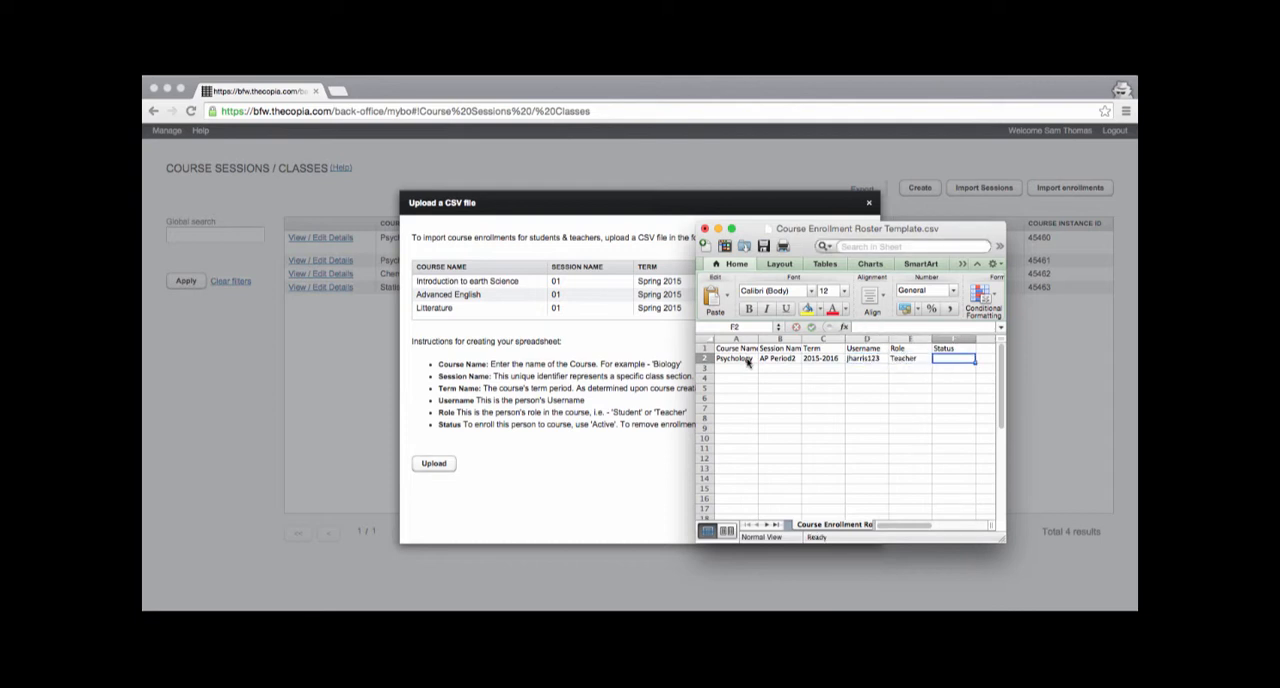
type("Active")
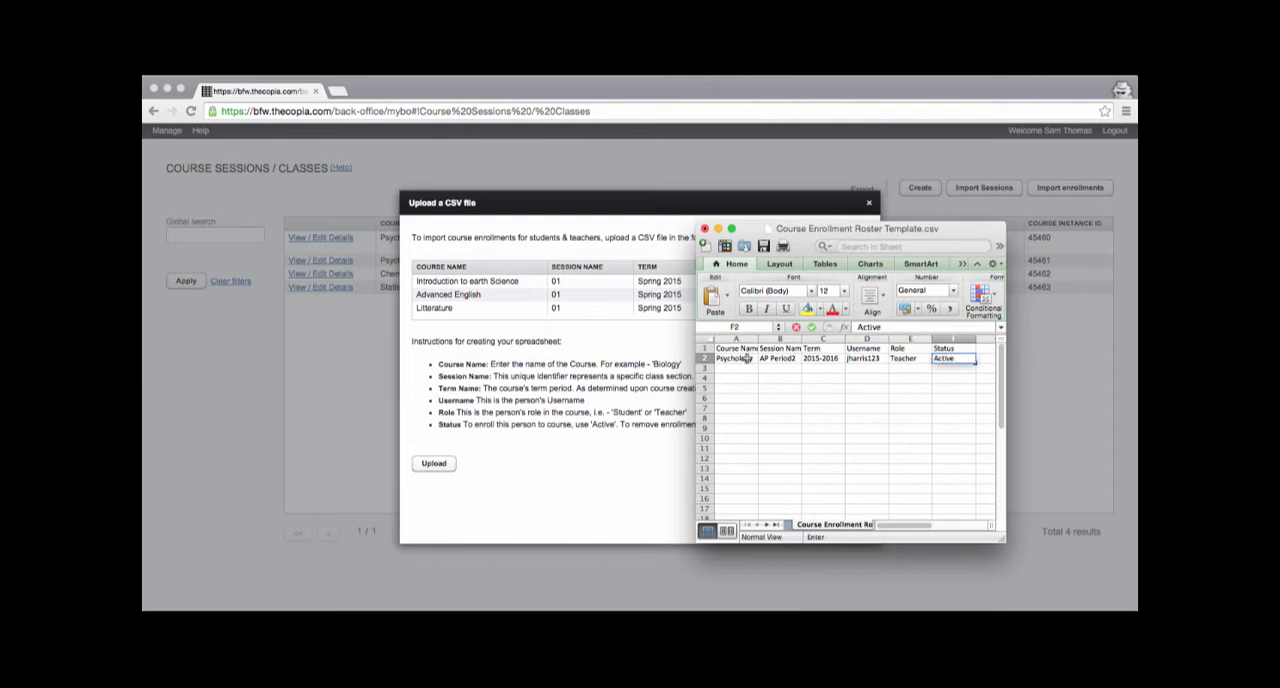
key("Return")
Step: Copy the username, role and status cells of the Psychology row into rows 3 and 4
key("Up")
key("Left")
key("Left")
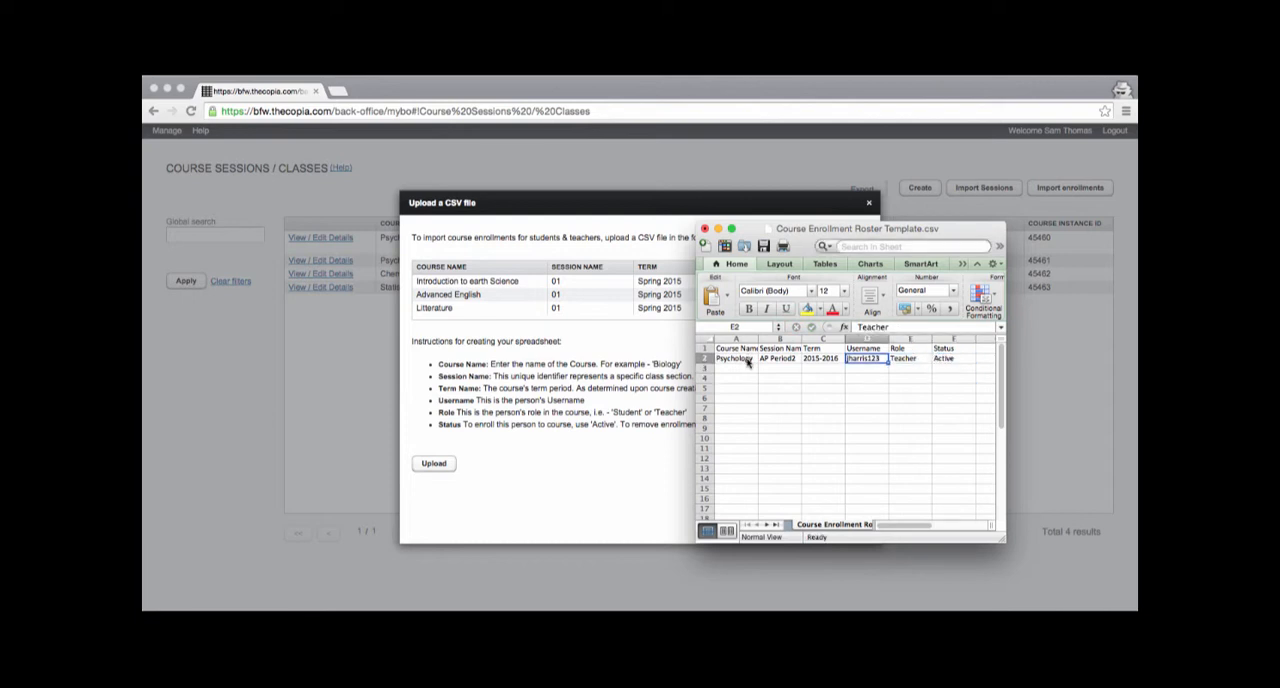
key("shift+Right")
key("shift+Right")
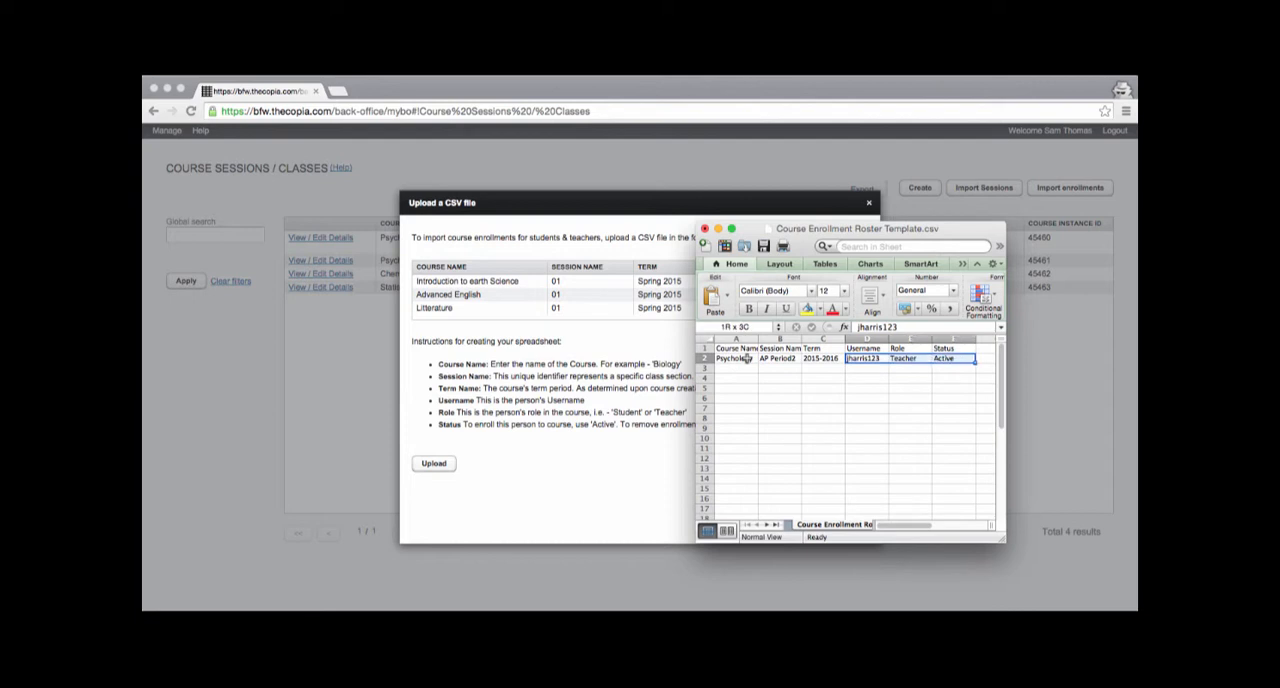
key("super+c")
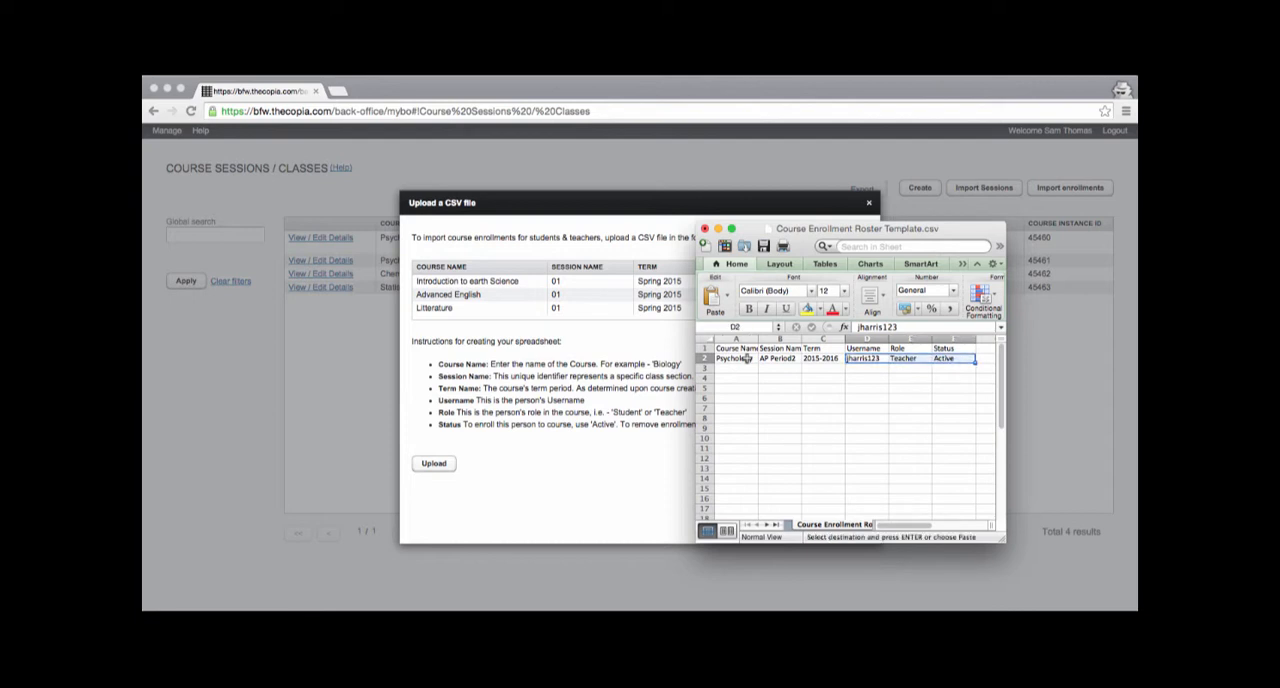
key("Down")
key("super+v")
key("Down")
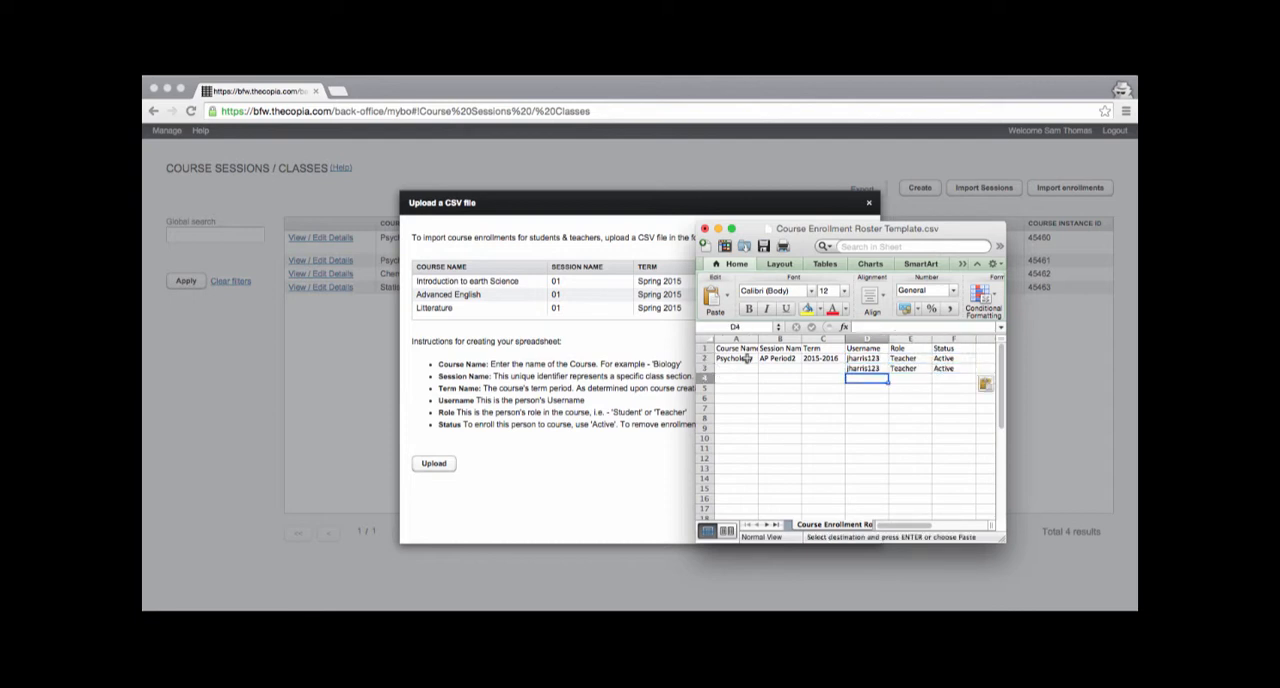
key("super+v")
key("Down")
key("Up")
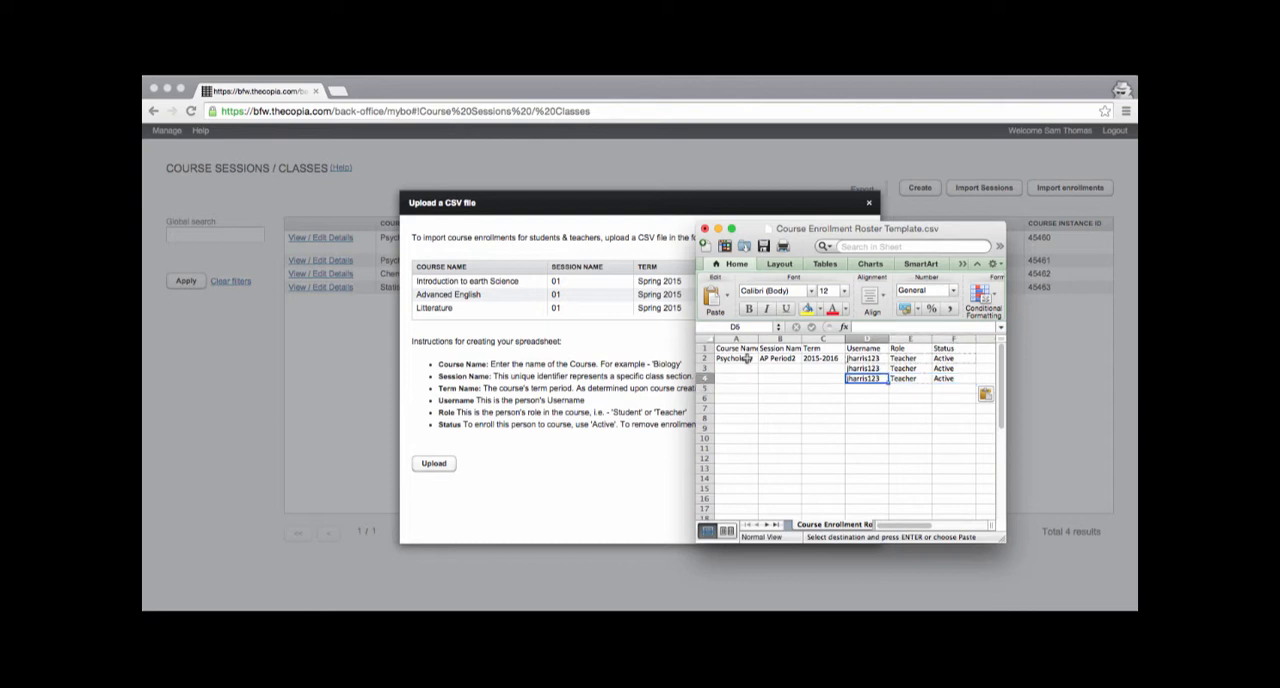
Step: Enter the course names Chemistry in row 3 and Statistics in row 4
key("Right")
key("Right")
key("Left")
key("Left")
key("Left")
key("Up")
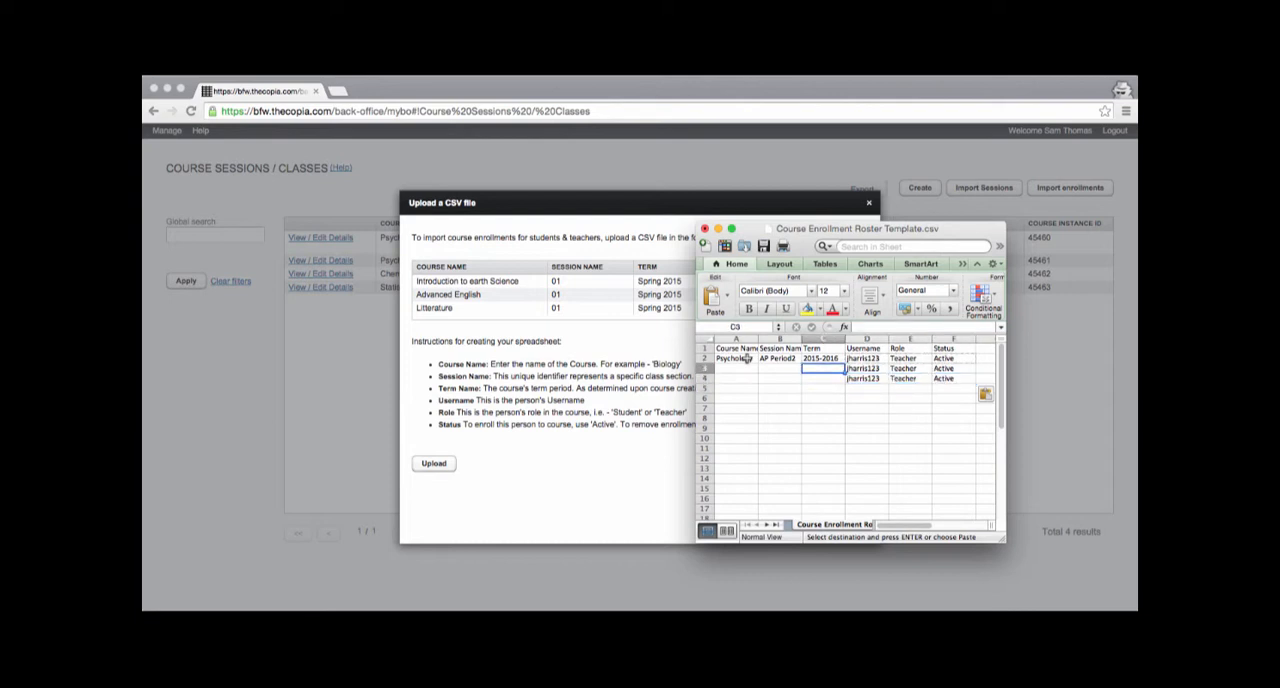
key("Left")
key("Left")
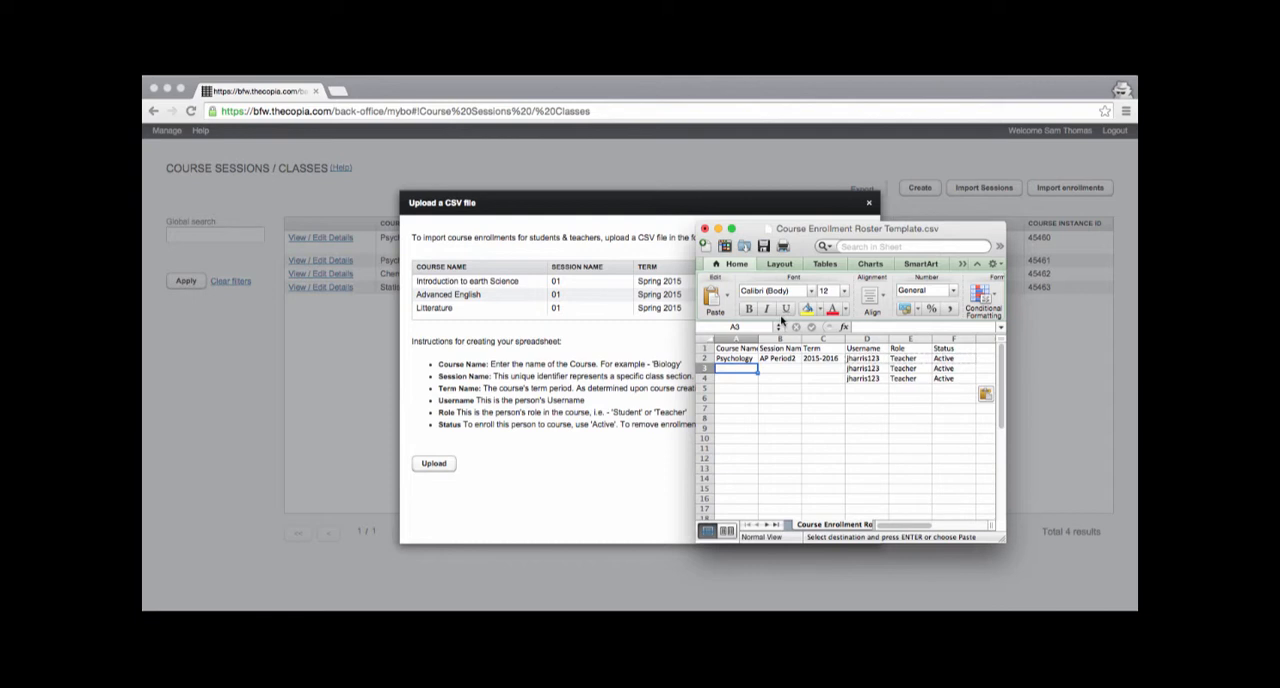
type("Chemistry")
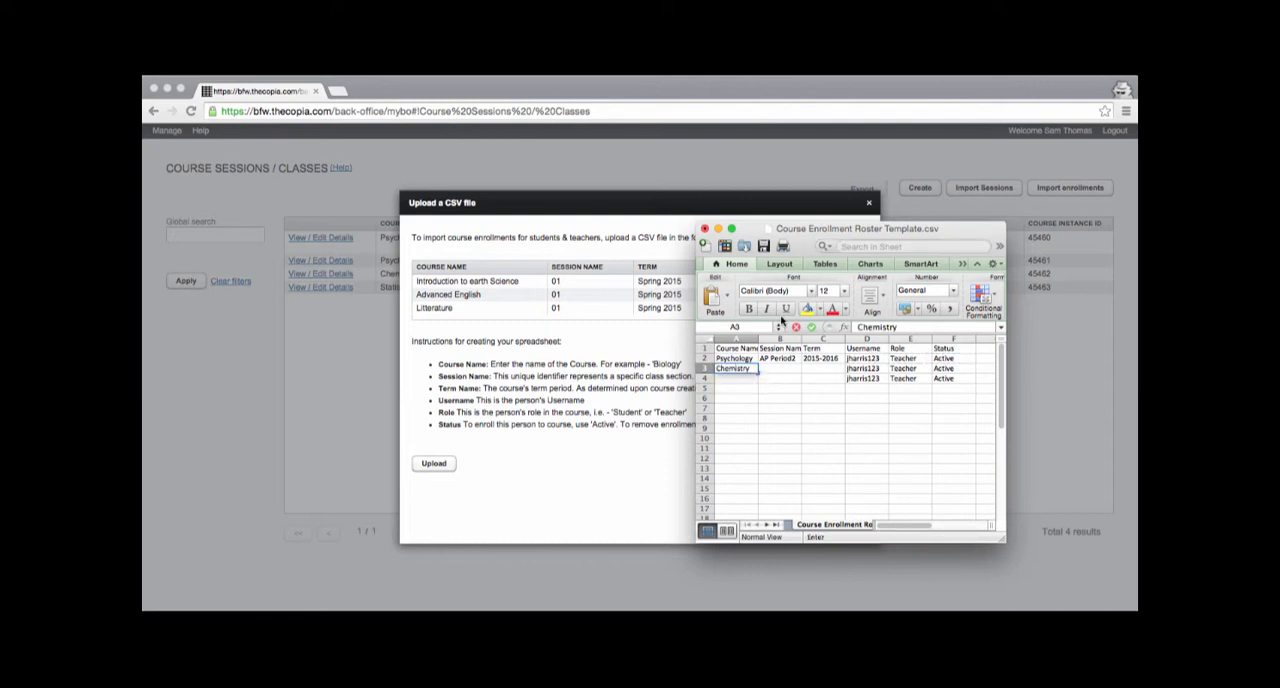
key("Return")
type("S")
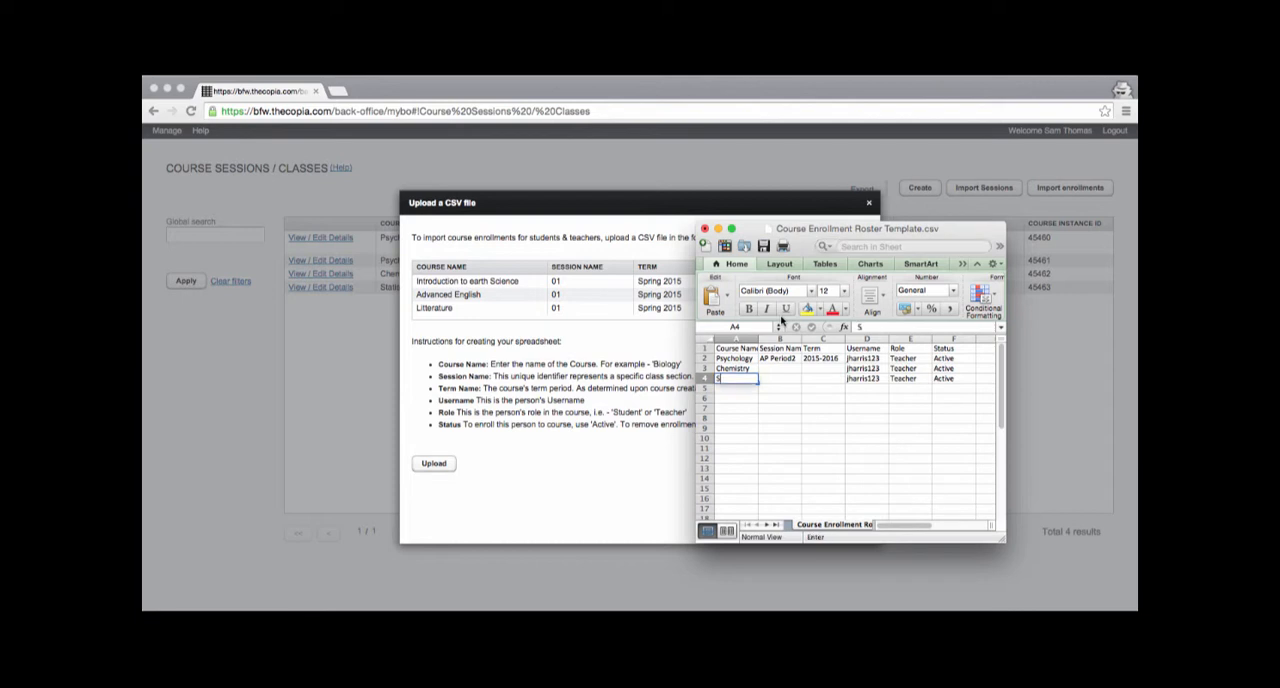
type("tatistics")
key("Tab")
Step: Enter the session names AP Period3 for Chemistry and AP Period4 for Statistics
key("Up")
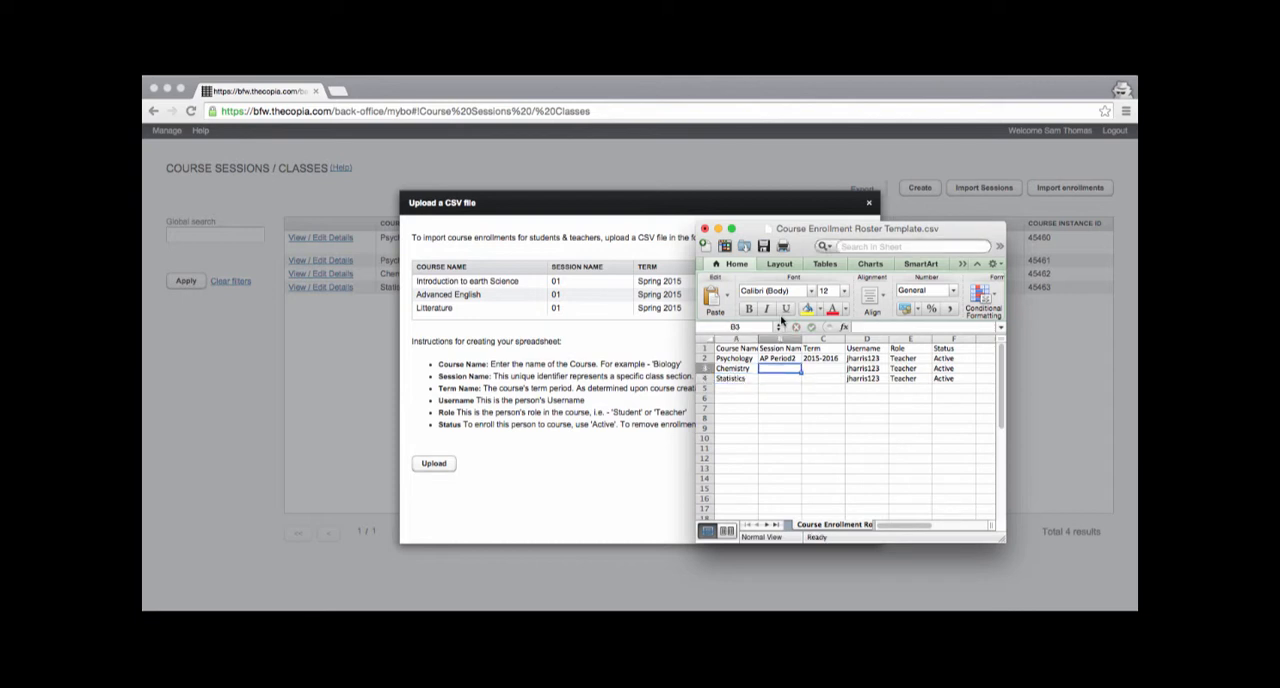
type("AP peri")
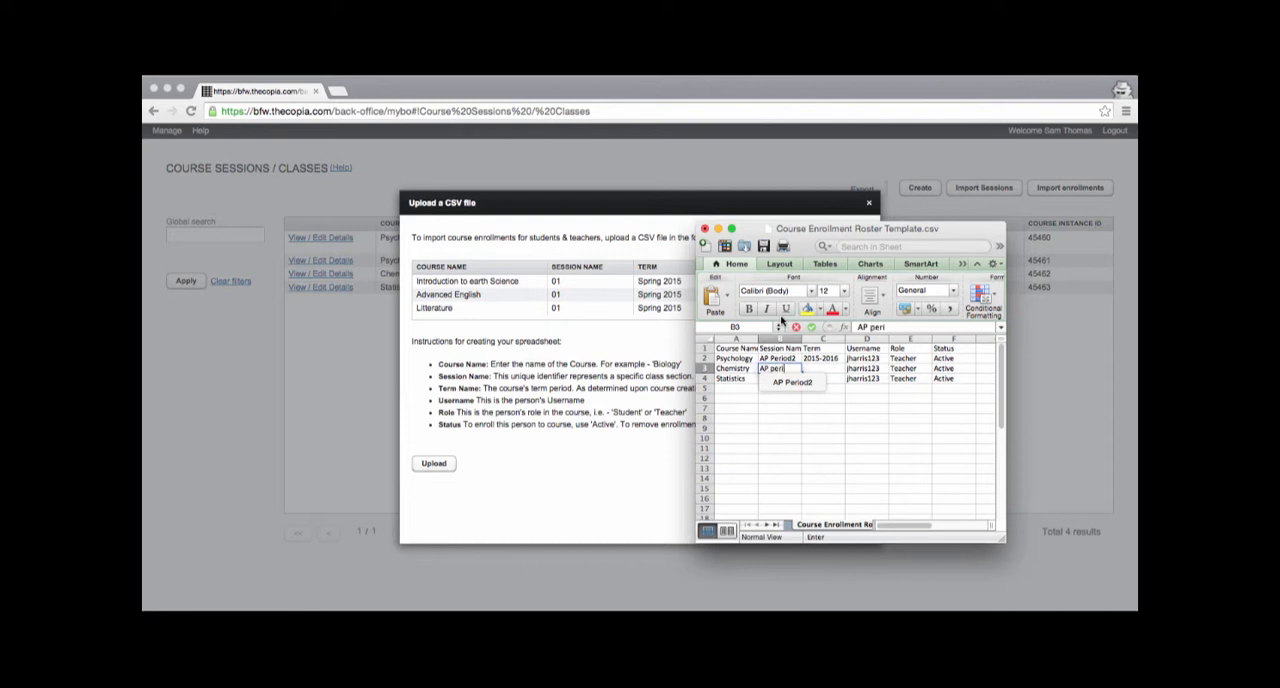
key("BackSpace")
key("BackSpace")
key("BackSpace")
key("BackSpace")
type("Pero")
key("BackSpace")
type("iod3")
key("Return")
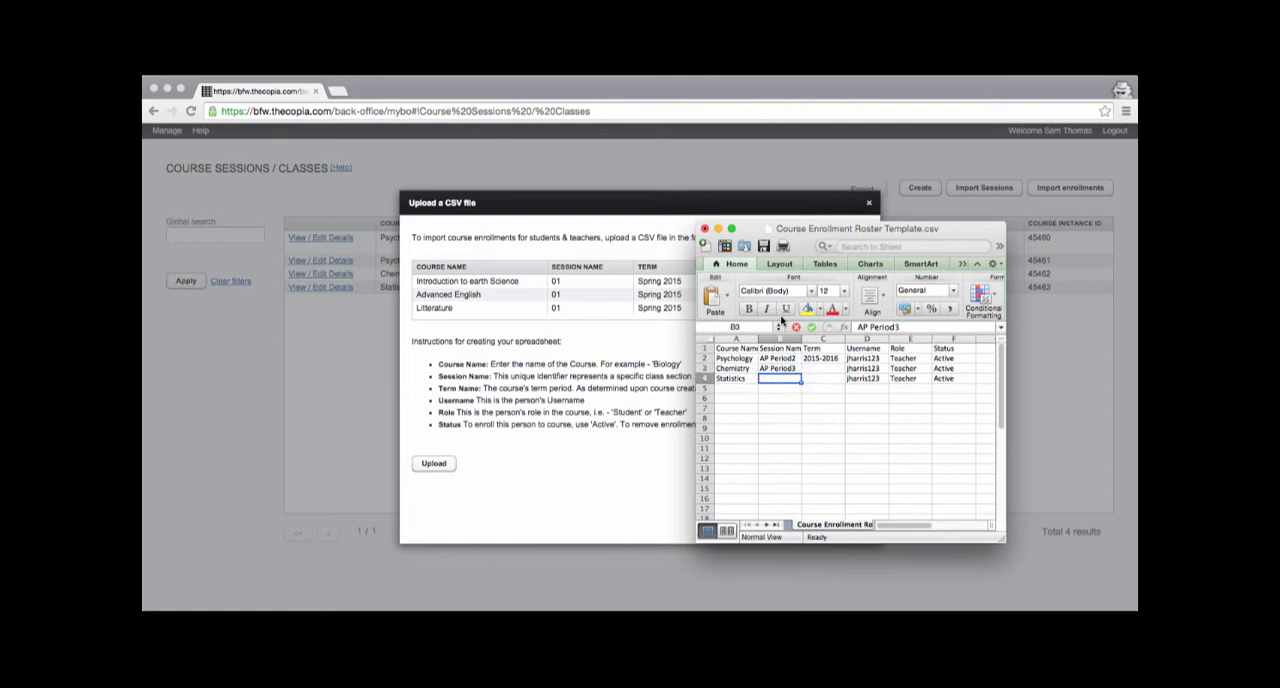
type("AP Period4")
key("Tab")
Step: Copy the term 2015-2016 from the Psychology row into the Chemistry and Statistics rows
key("Up")
key("Up")
key("super+c")
key("Down")
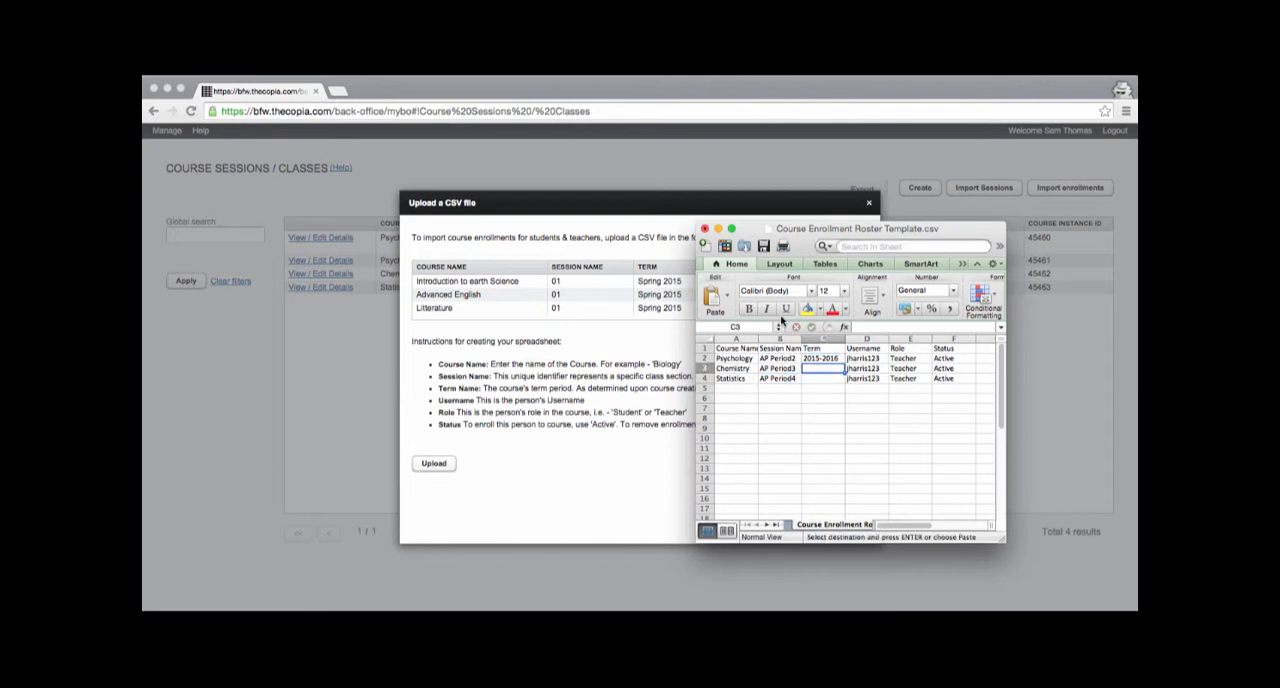
key("super+v")
key("Down")
key("super+v")
key("Down")
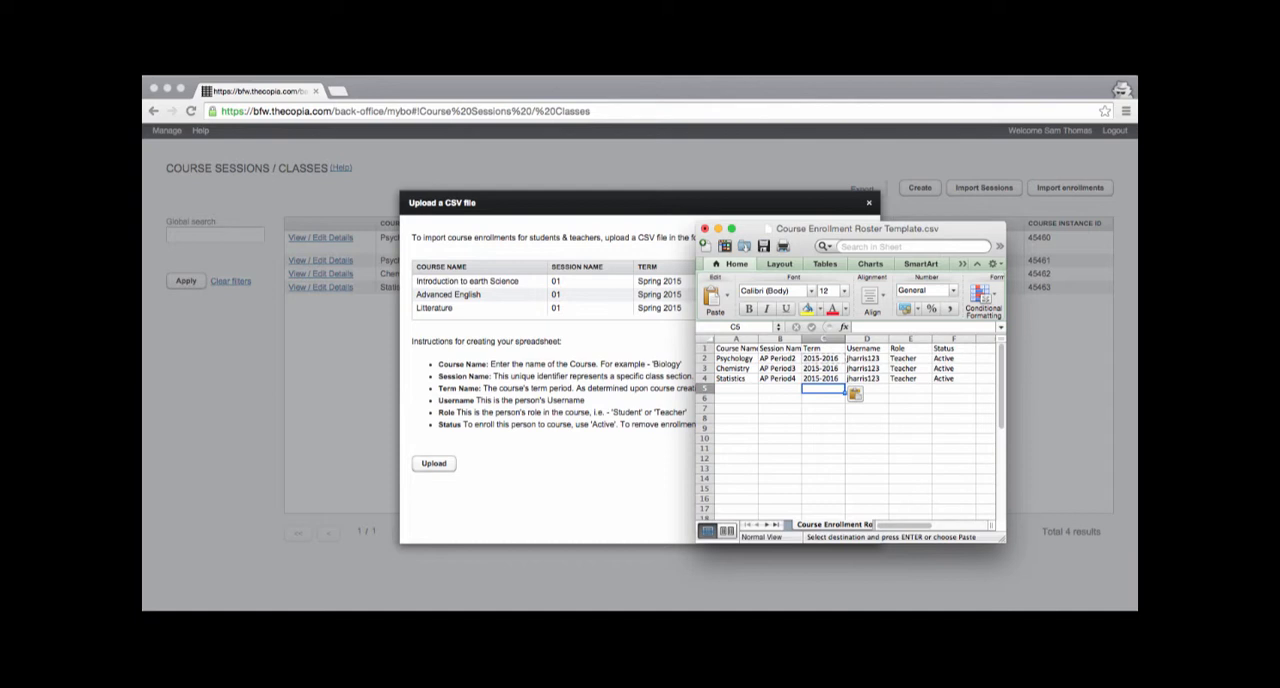
Step: Save the roster as "video demo enrollments" in Downloads, keeping the Comma Separated Values (.csv) format
key("super+s")
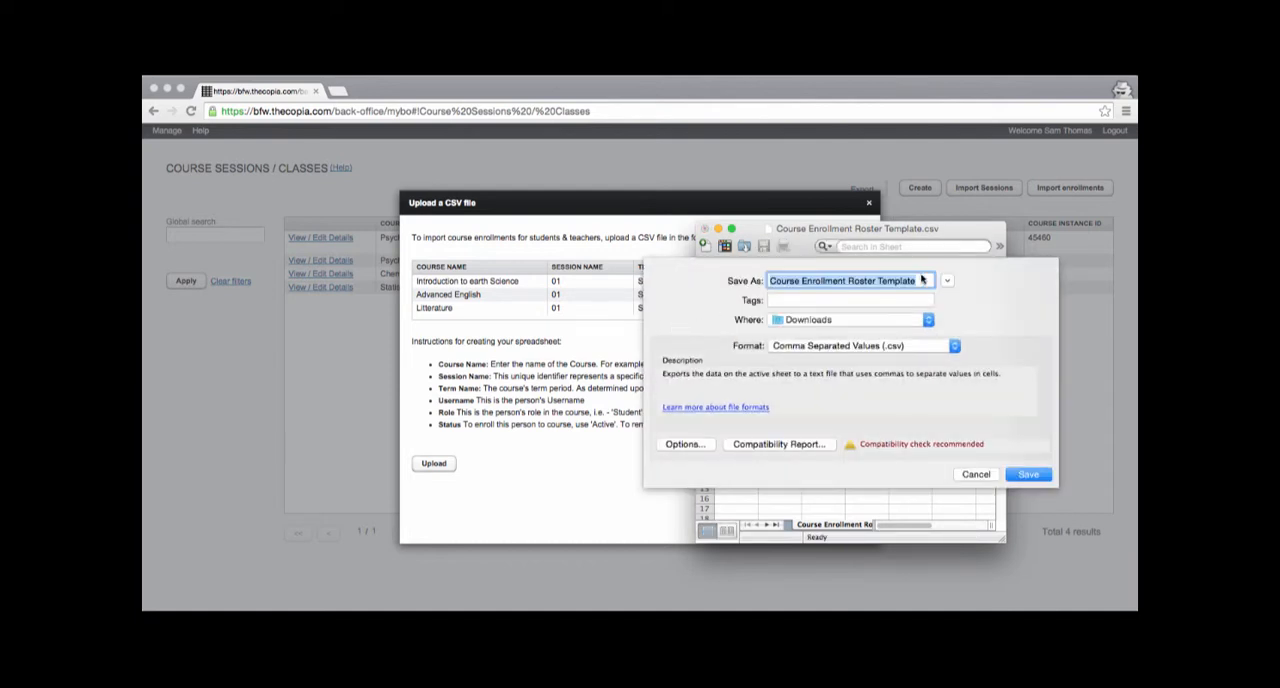
triple_click(864, 284)
type("video demo")
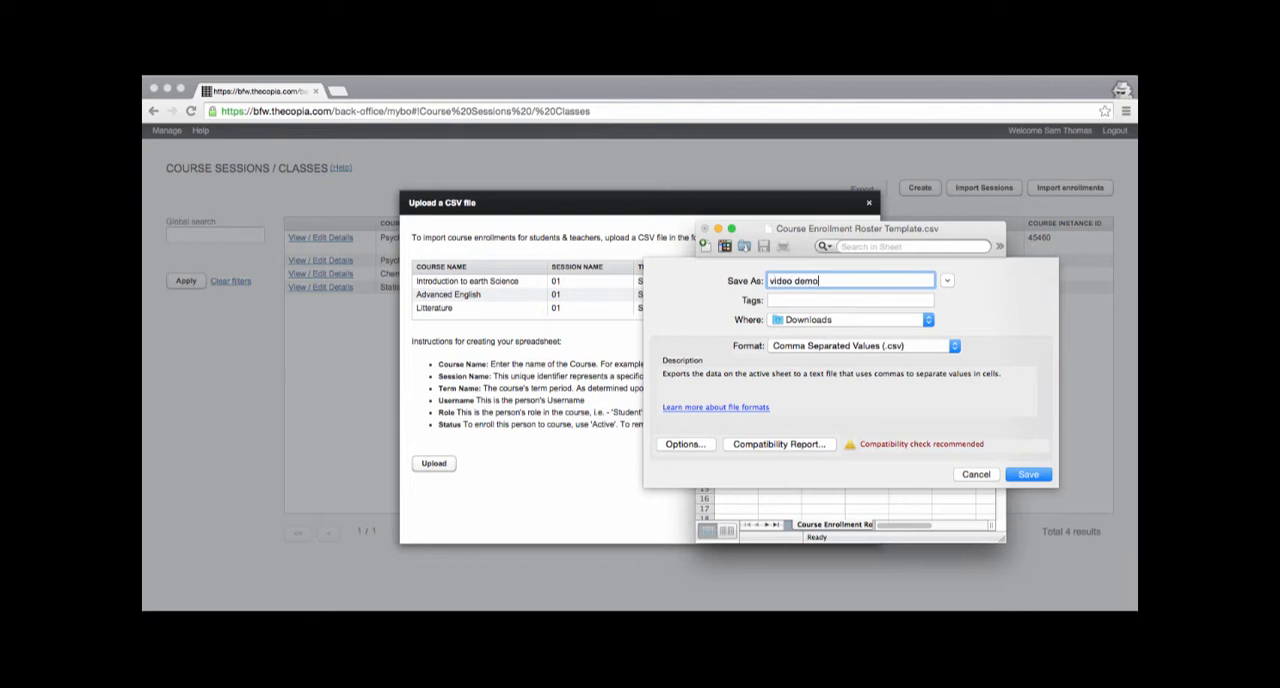
type(" enrollments")
left_click(1021, 478)
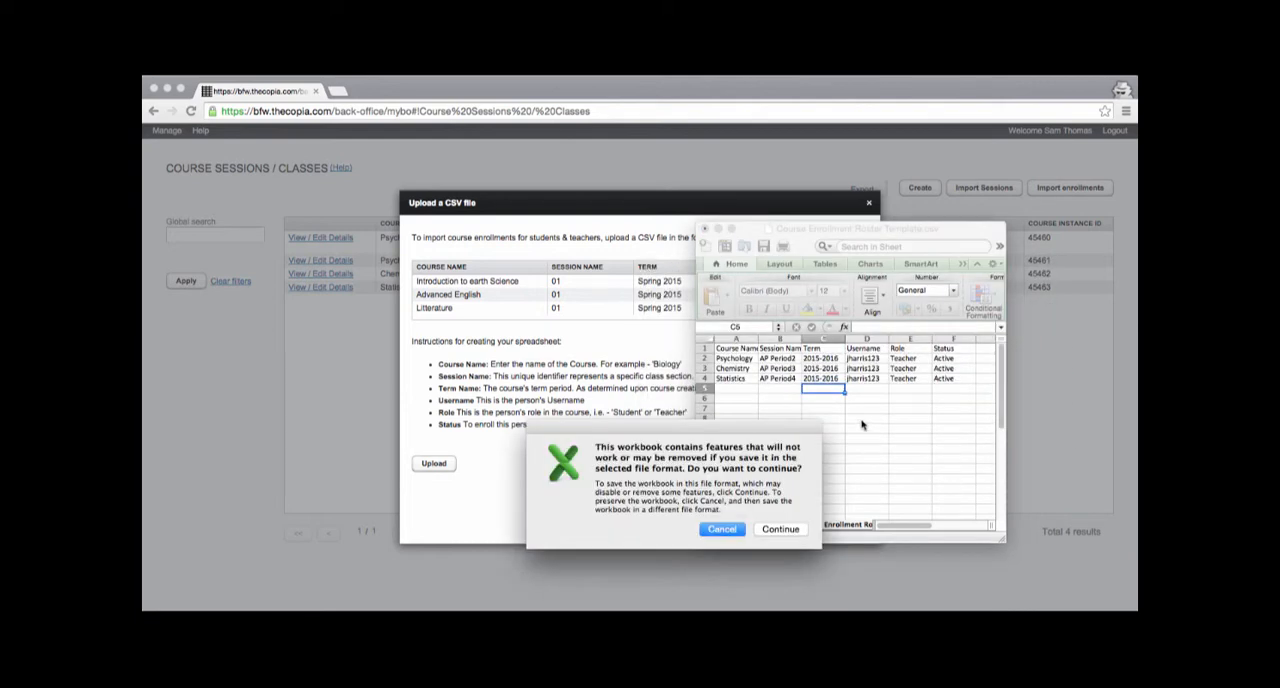
left_click(779, 529)
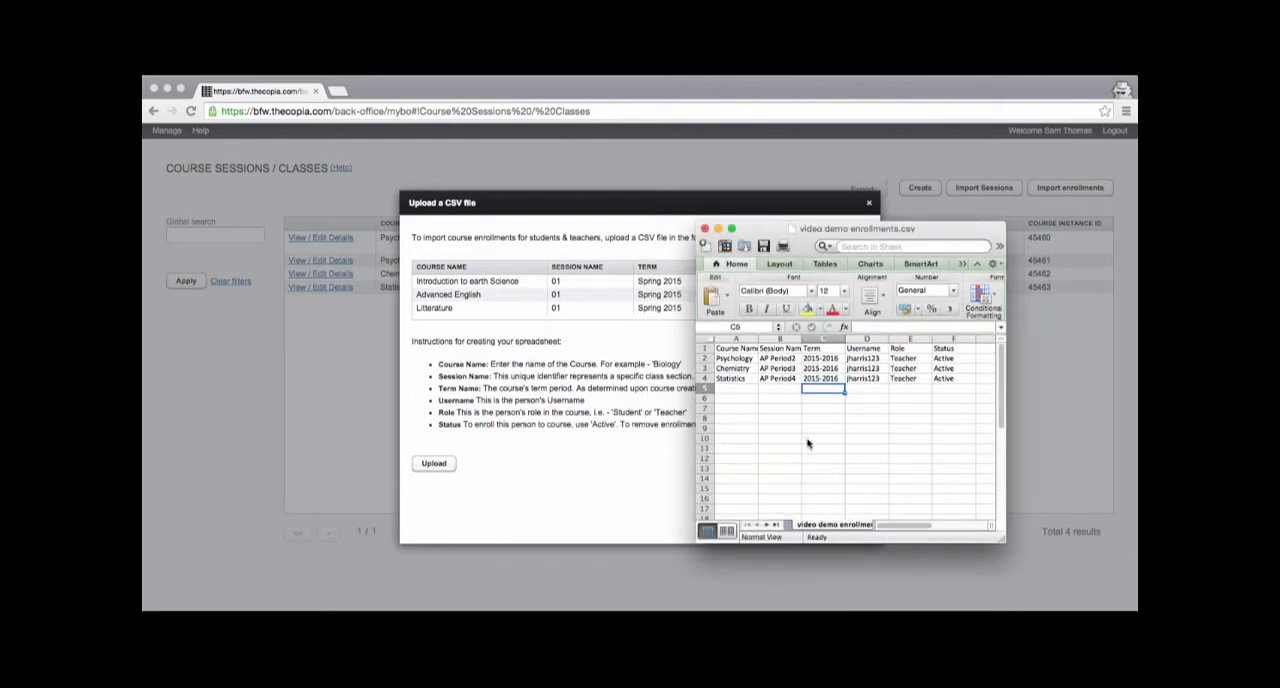
Step: Enter another person's username in the Username column of row 5
left_click(752, 389)
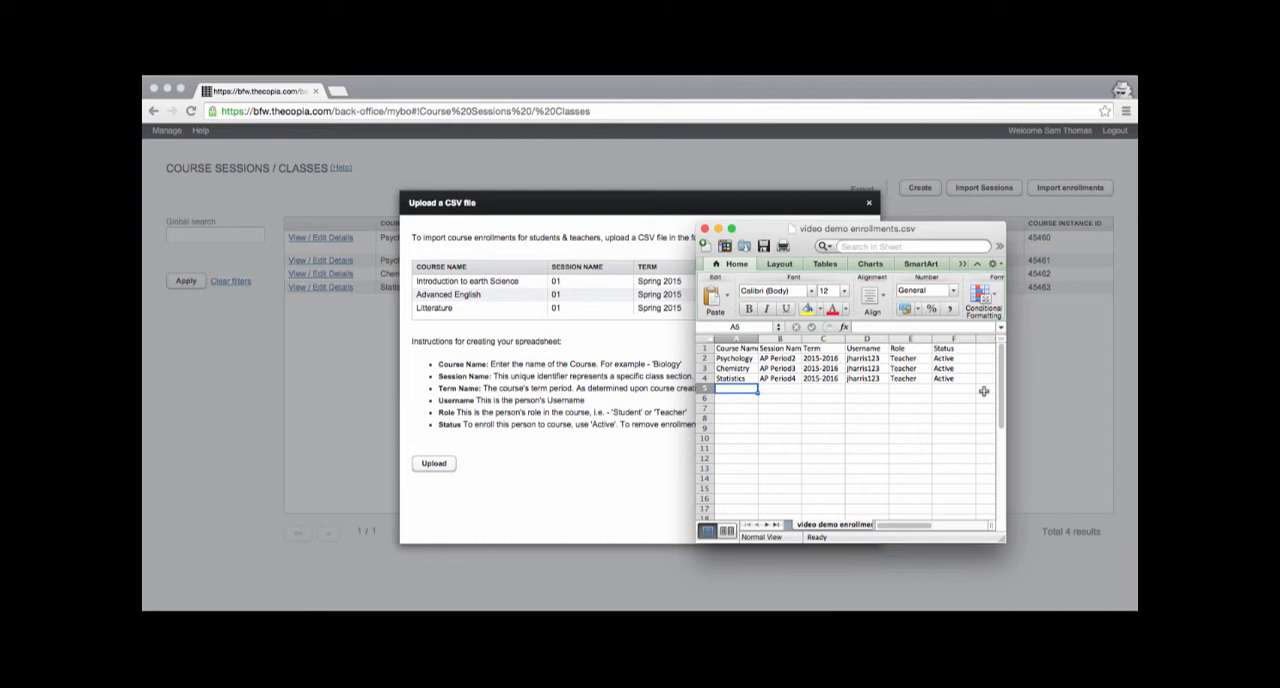
key("Right")
key("Right")
key("Right")
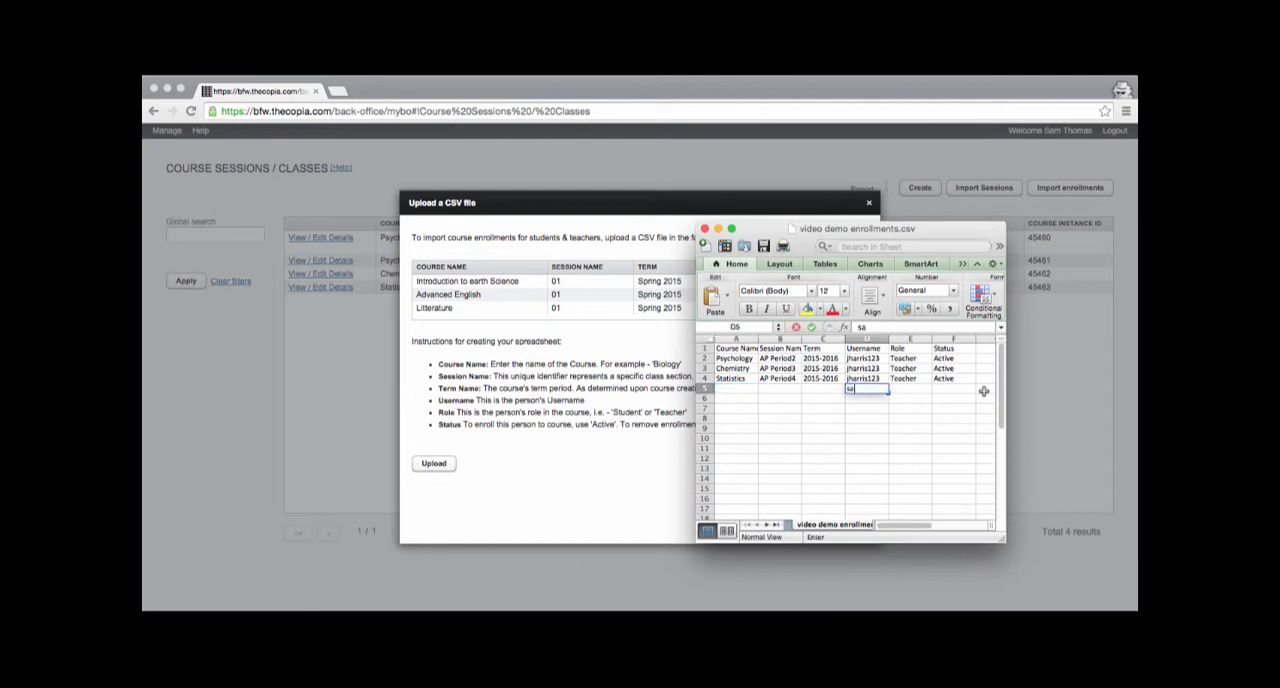
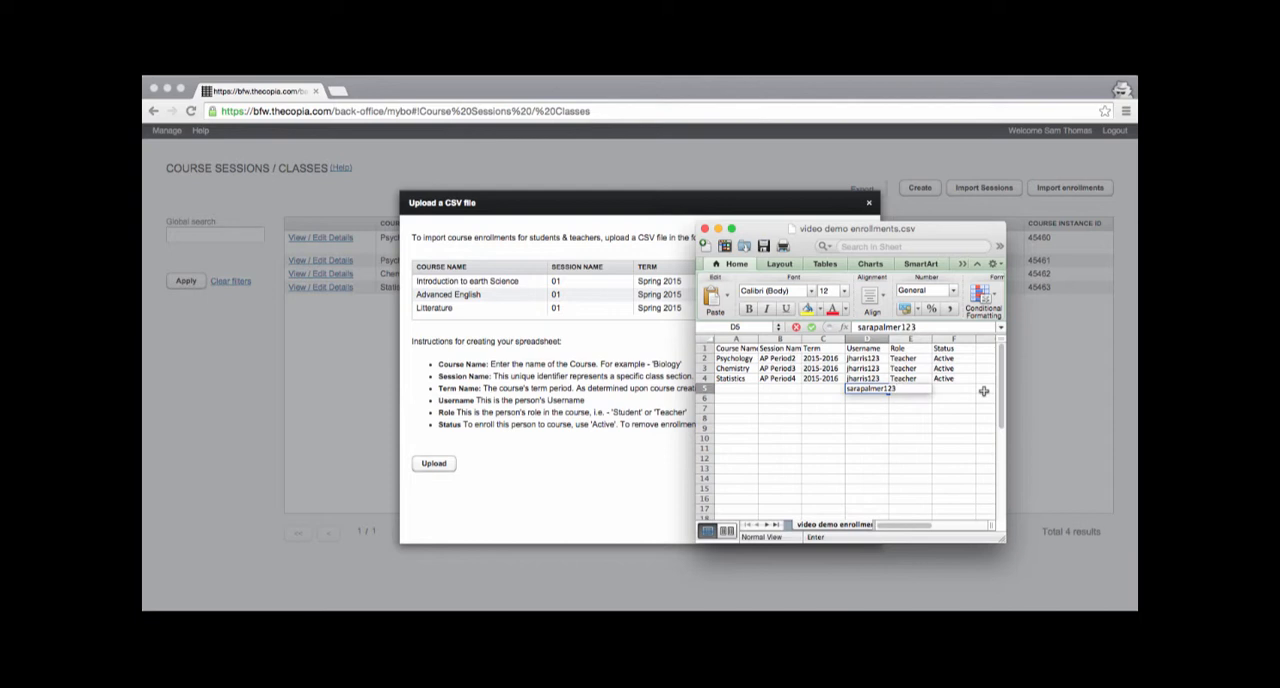
key("Return")
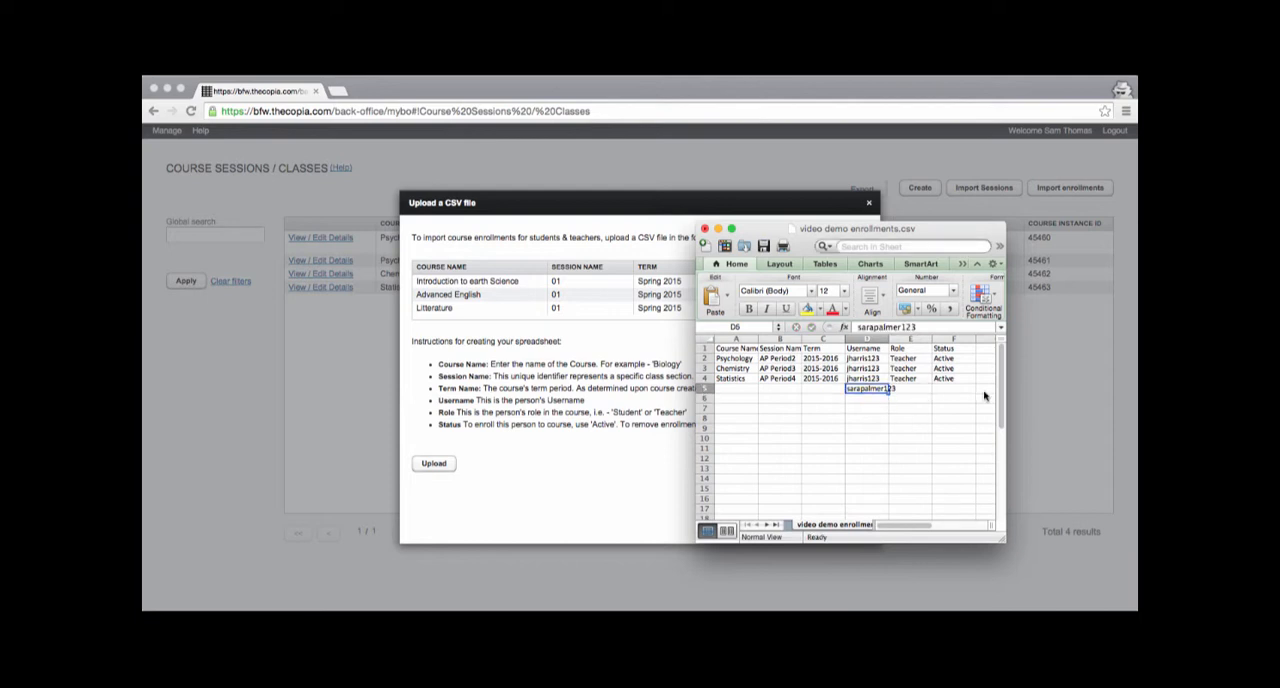
Step: Copy the username from row 5 into rows 6 and 7 of the Username column
key("super+c")
key("Down")
key("super+v")
key("Down")
key("super+v")
key("Up")
key("Up")
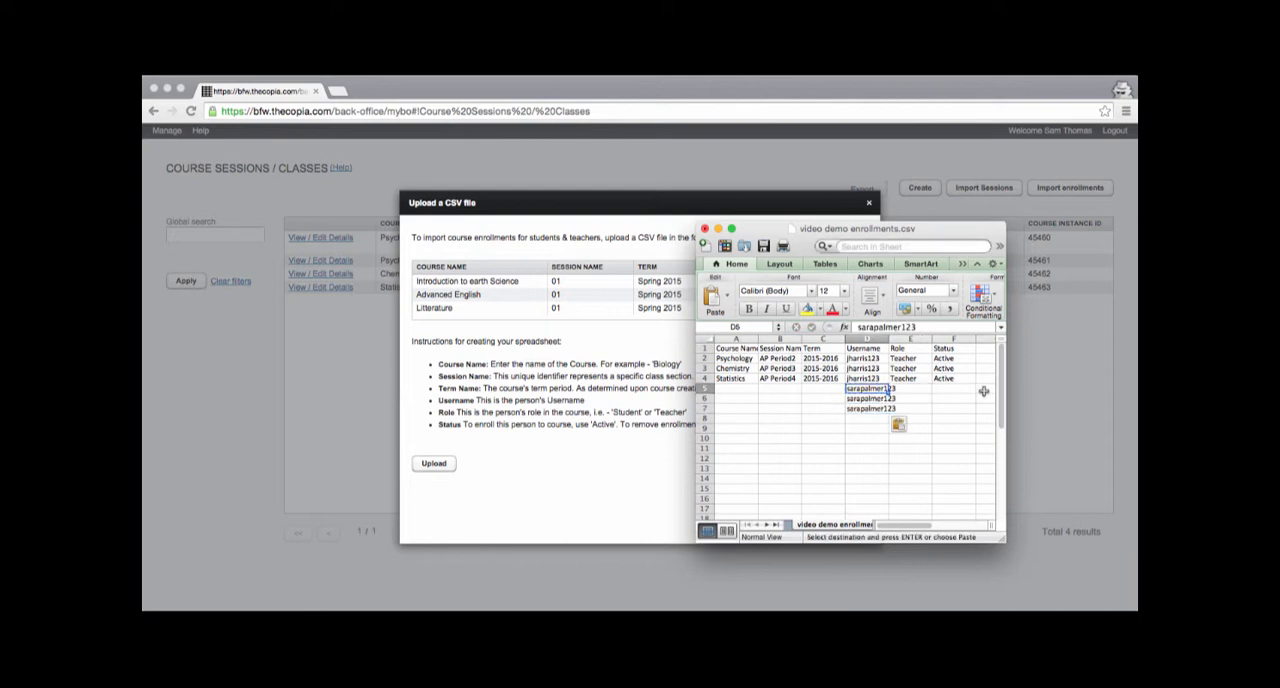
Step: Enter the role Student for the new person in row 5
key("Right")
type("Student")
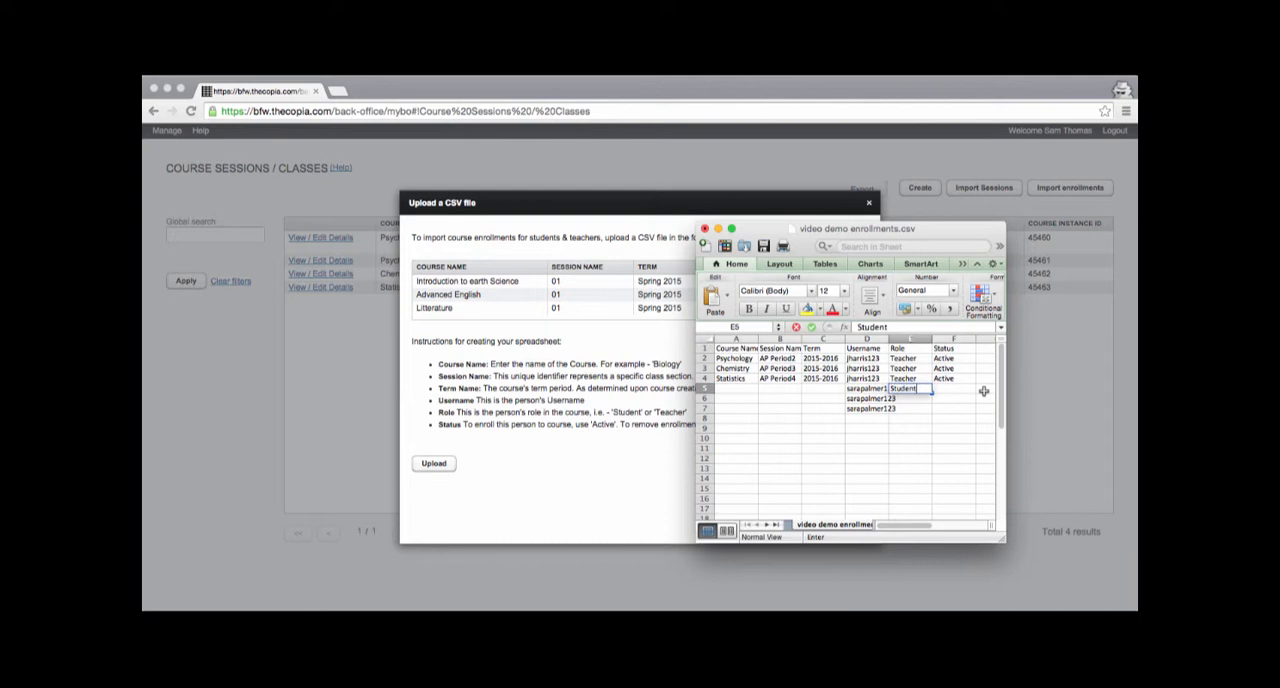
key("Return")
key("Up")
key("super+c")
type("c")
key("BackSpace")
type("Student")
key("Return")
key("Up")
Step: Copy the role Student from row 5 into rows 6 and 7
key("super+c")
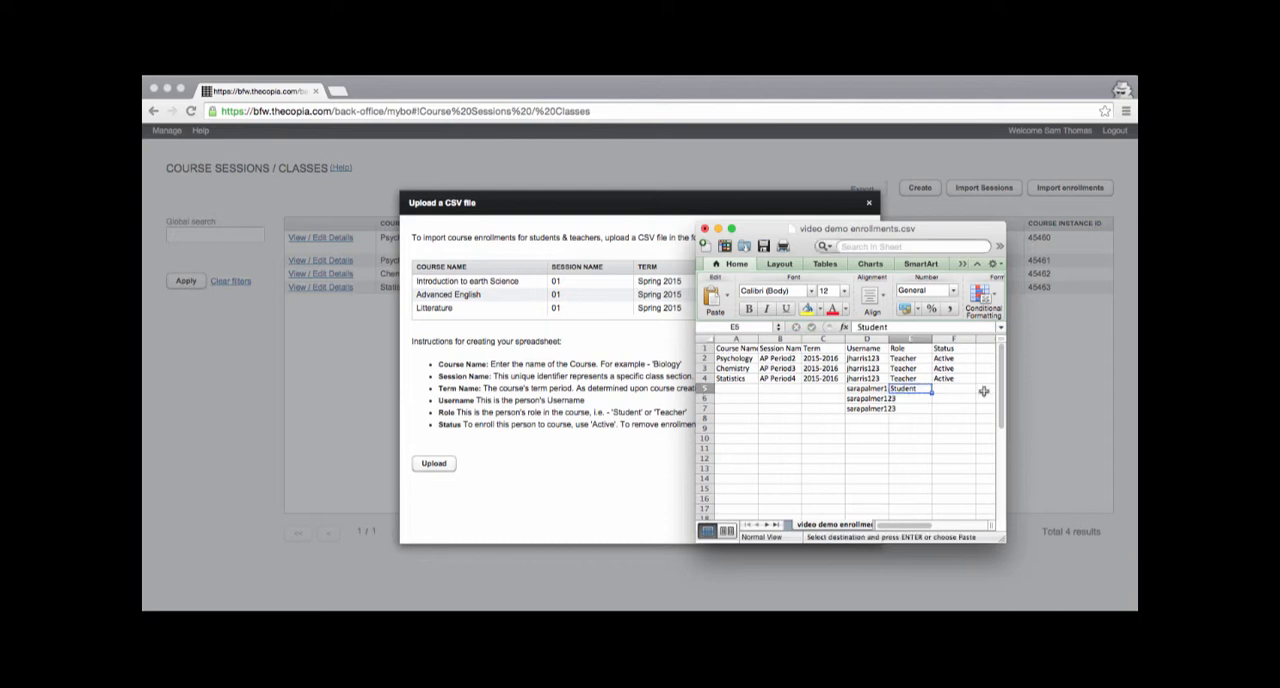
key("Down")
key("shift+Down")
key("super+v")
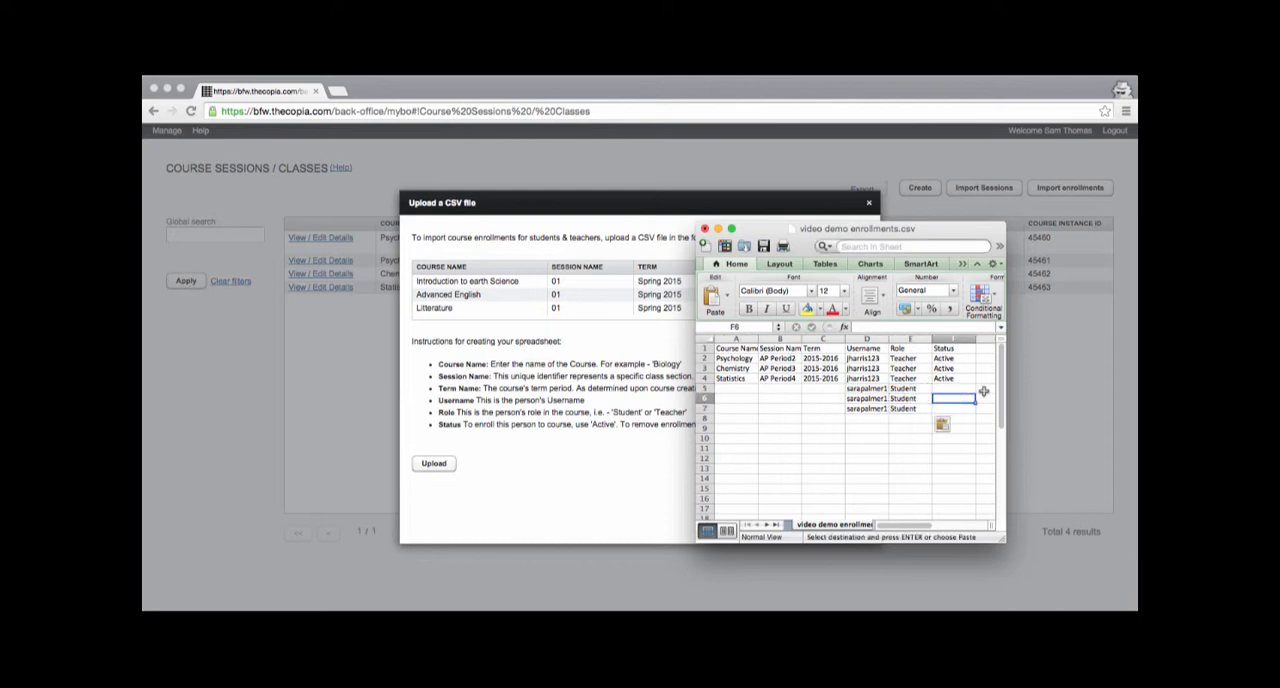
Step: Copy the status Active from row 4 into rows 5 to 7
key("Right")
key("Up")
key("Up")
key("super+c")
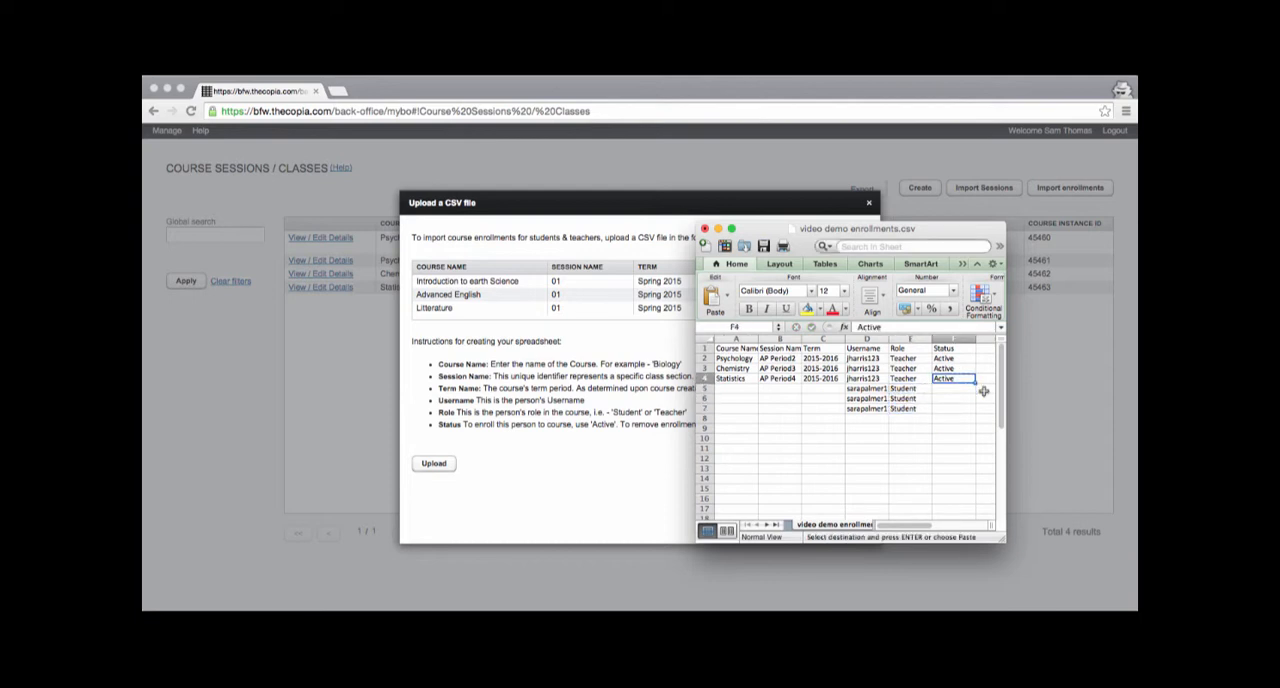
key("Down")
key("shift+Down")
key("shift+Down")
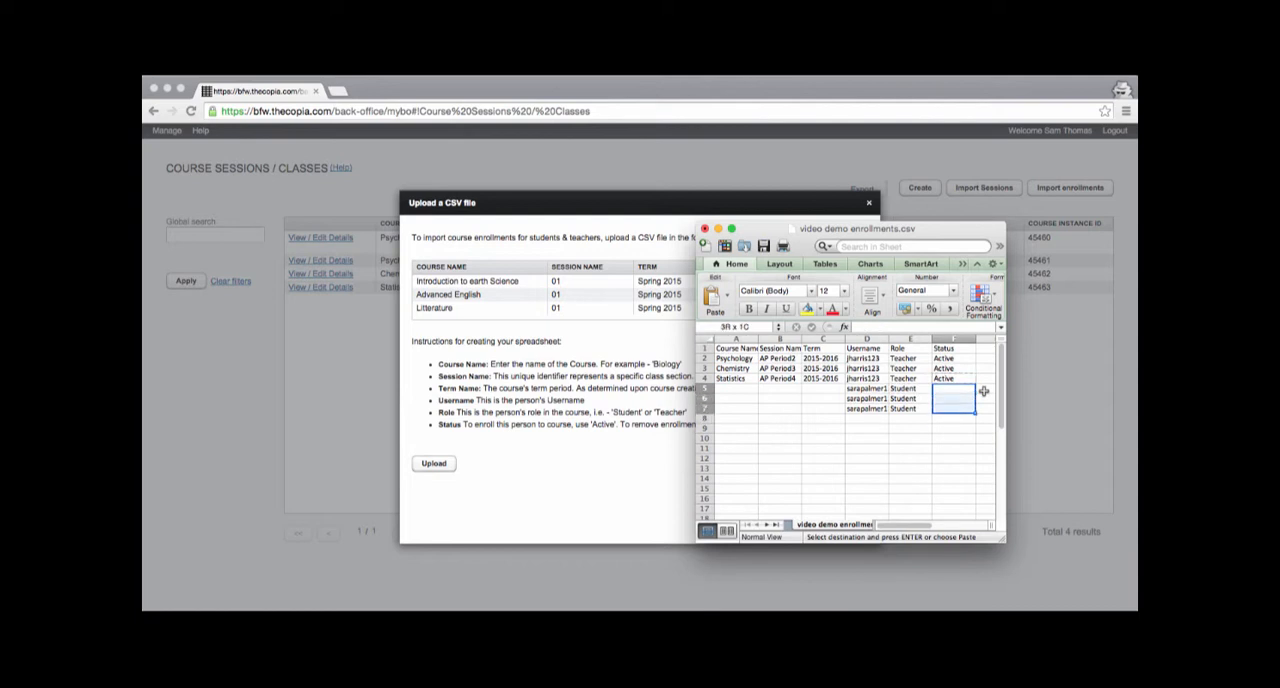
key("super+v")
Step: Copy the course names, session names and terms of rows 2 to 4 into rows 5 to 7
key("Left")
key("Left")
key("Left")
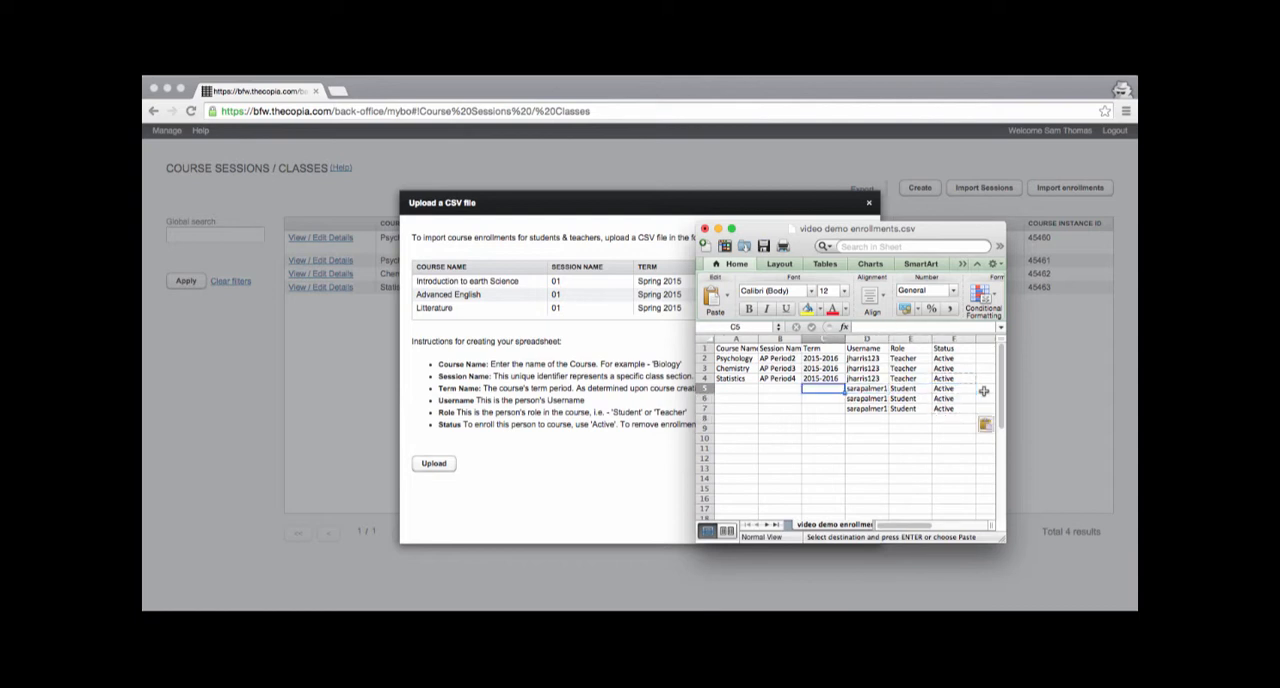
key("Up")
key("Up")
key("Up")
key("Left")
key("Left")
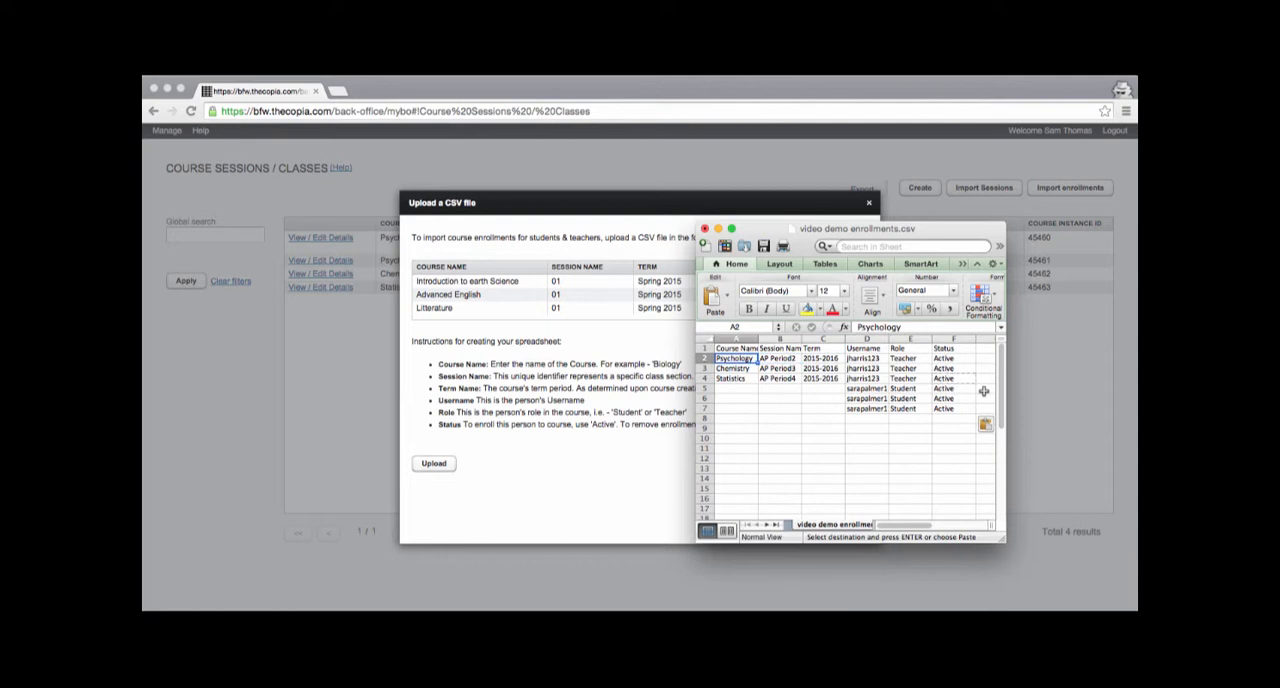
key("shift+Right")
key("shift+Right")
key("shift+Down")
key("shift+Down")
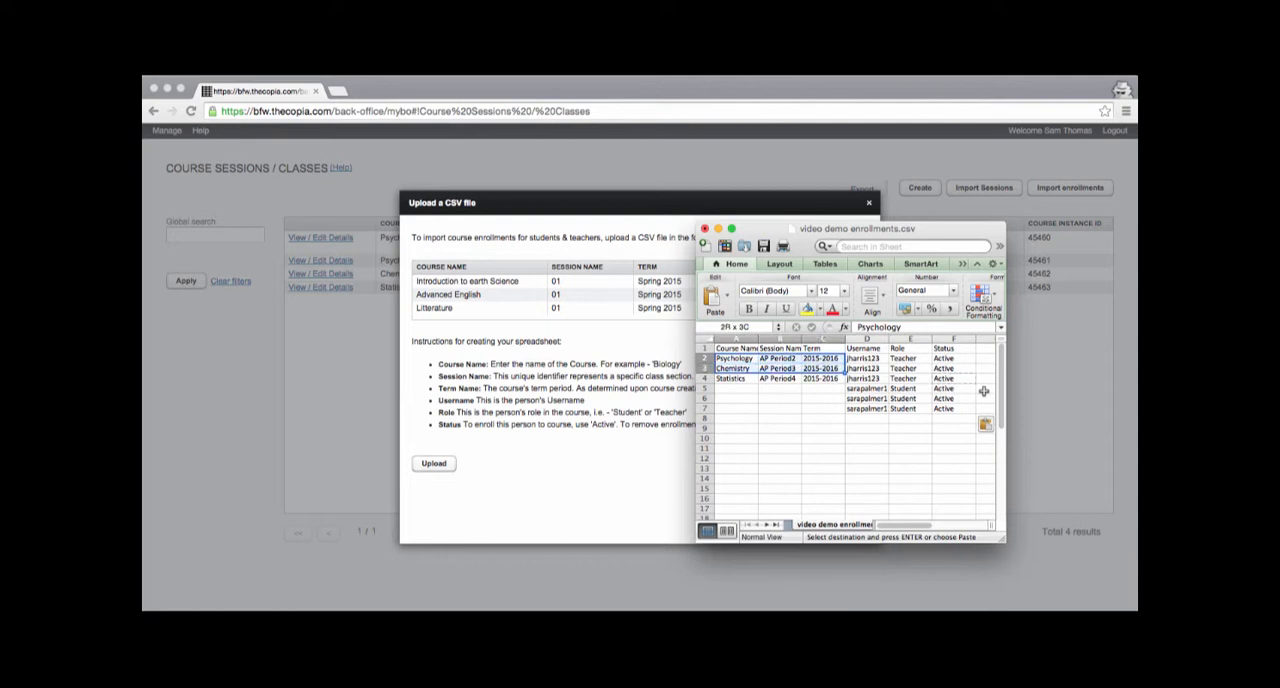
key("Down")
key("Down")
key("Down")
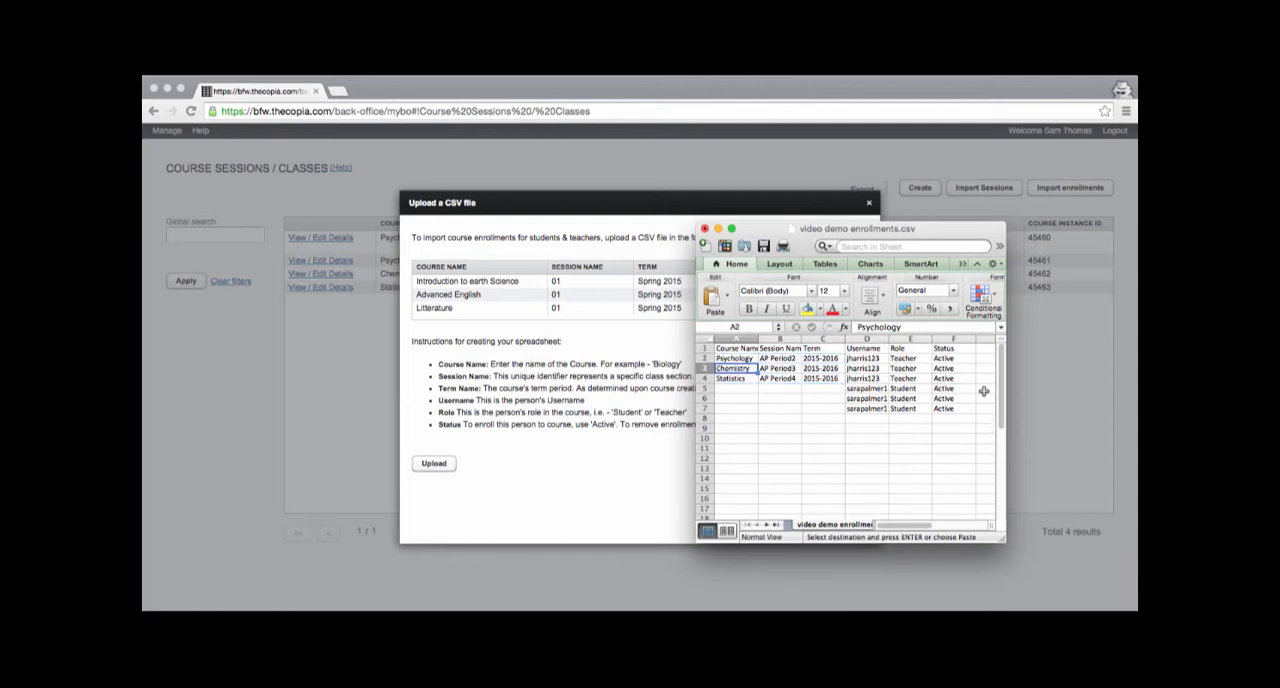
key("super+v")
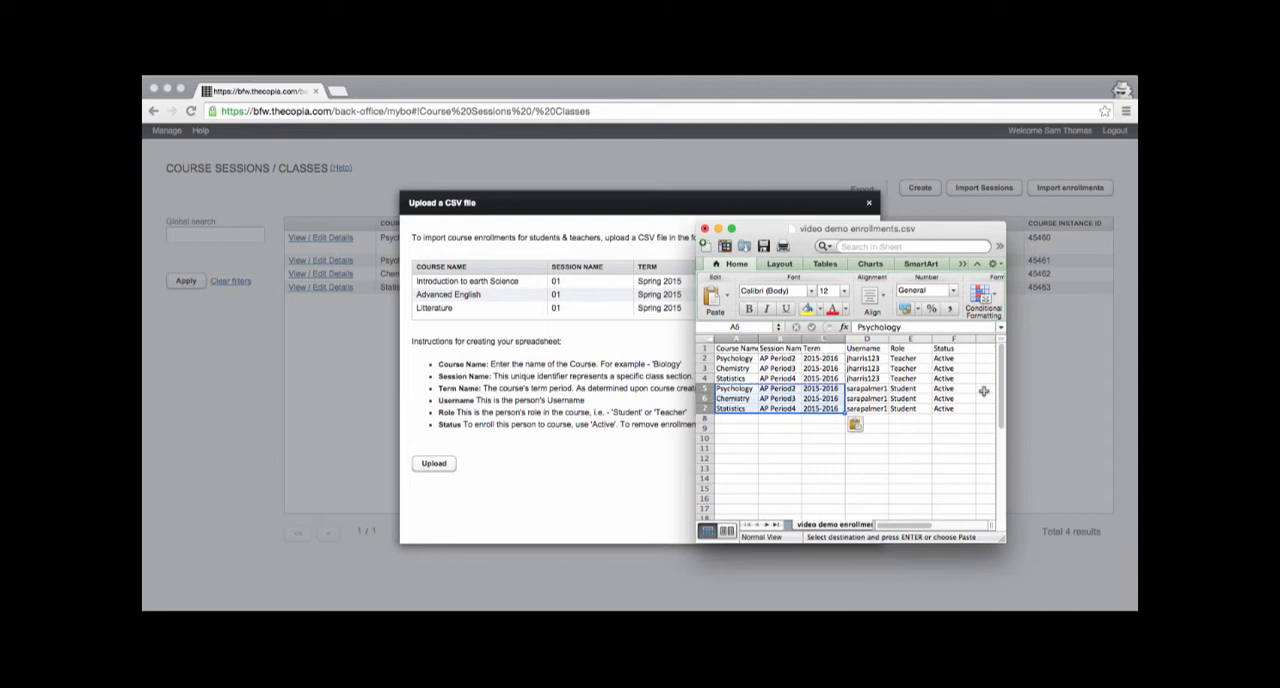
Step: Save the roster, keeping the CSV format, and minimize its window
left_click(916, 427)
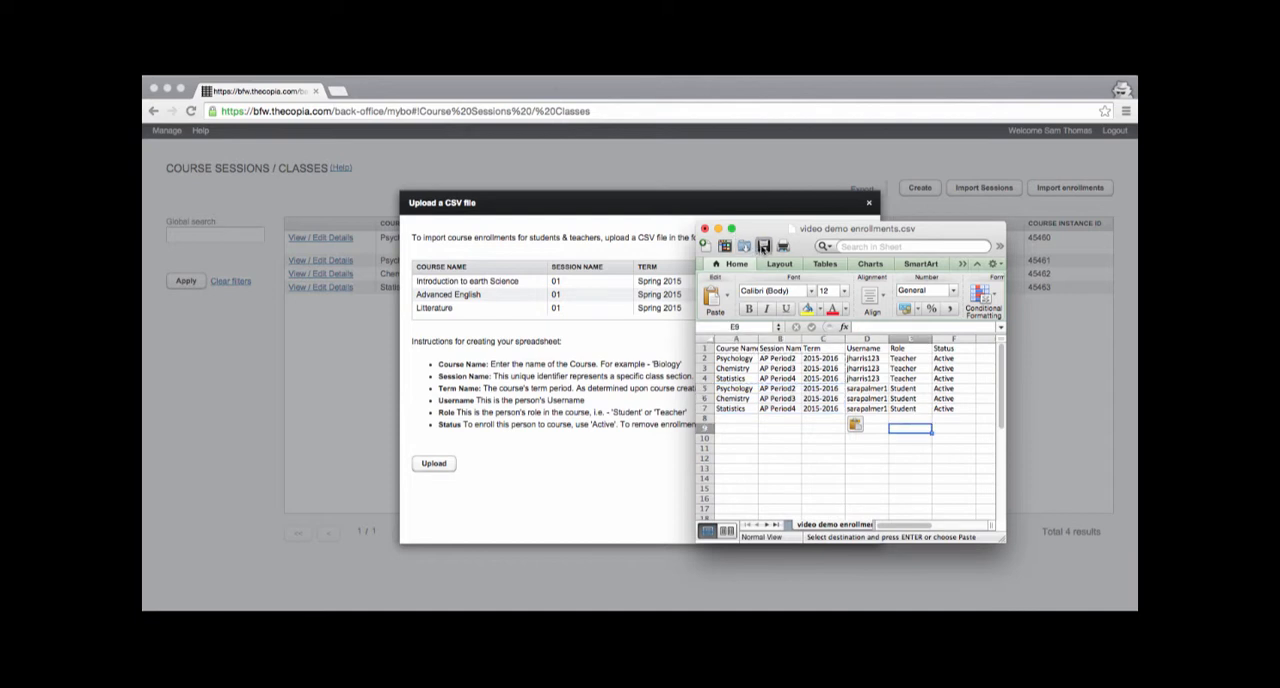
left_click(763, 246)
left_click(779, 532)
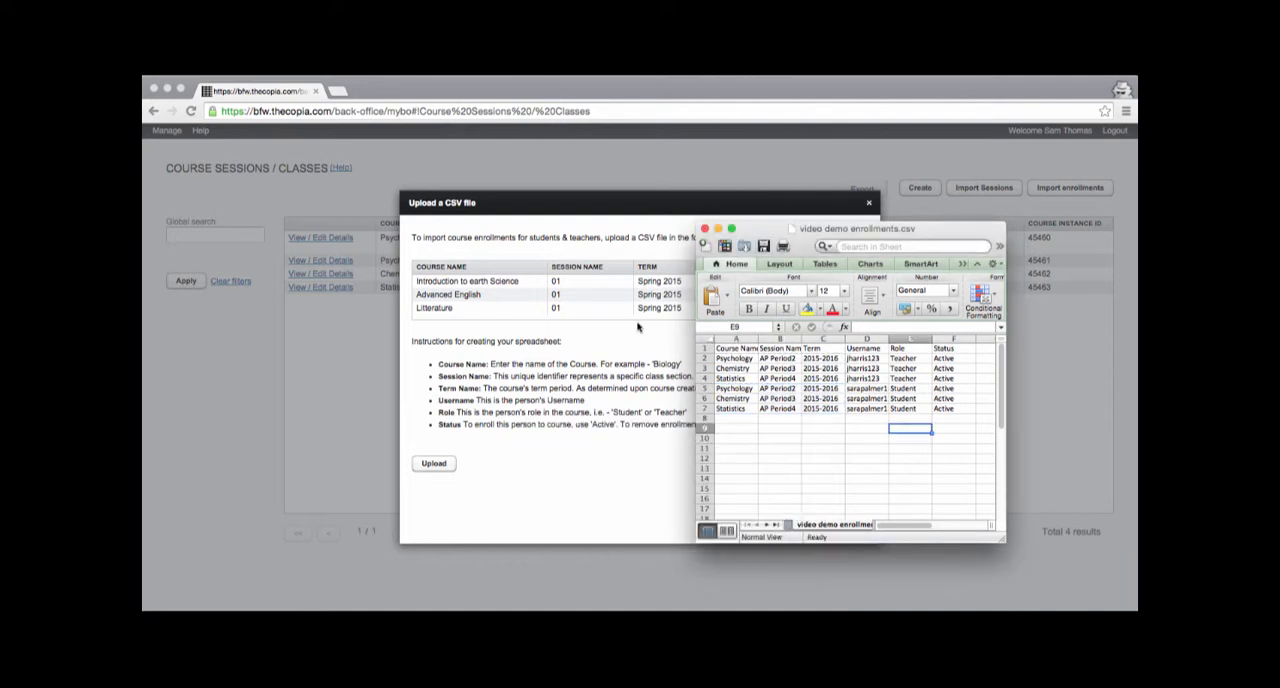
left_click(718, 229)
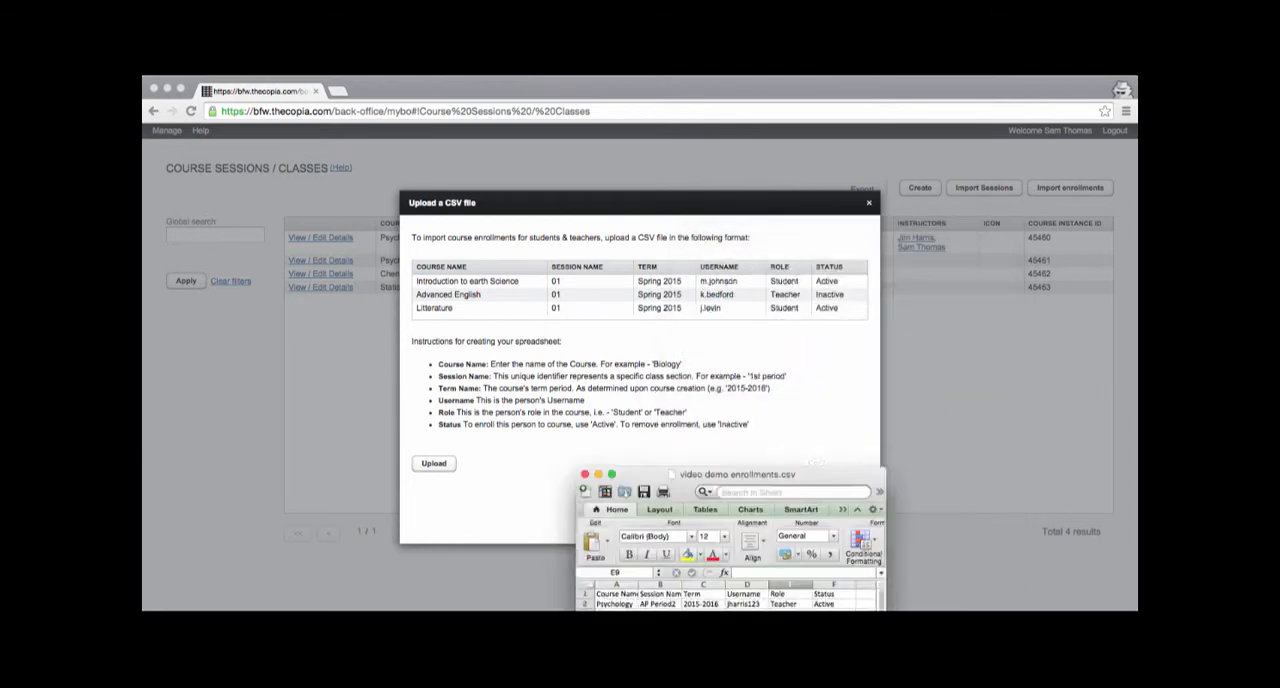
Step: In the Copia back office, upload "video demo enrollments" from Downloads and run the enrollment import
left_click(434, 464)
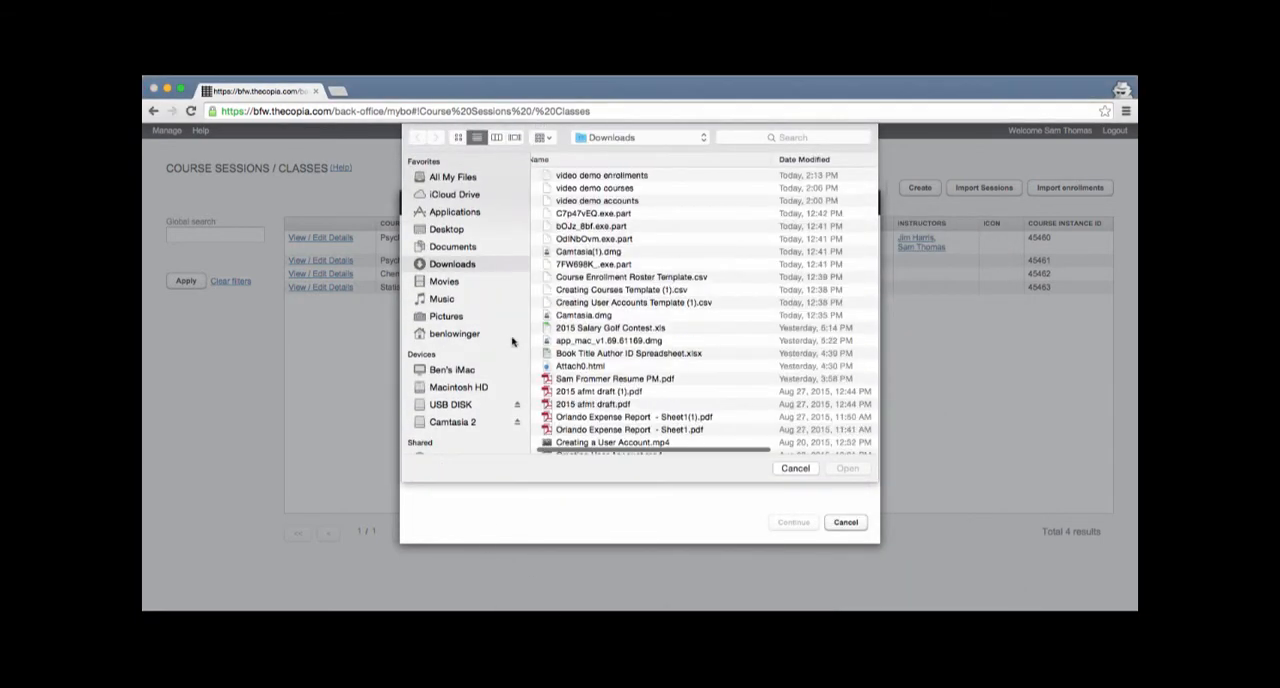
left_click(601, 175)
left_click(846, 469)
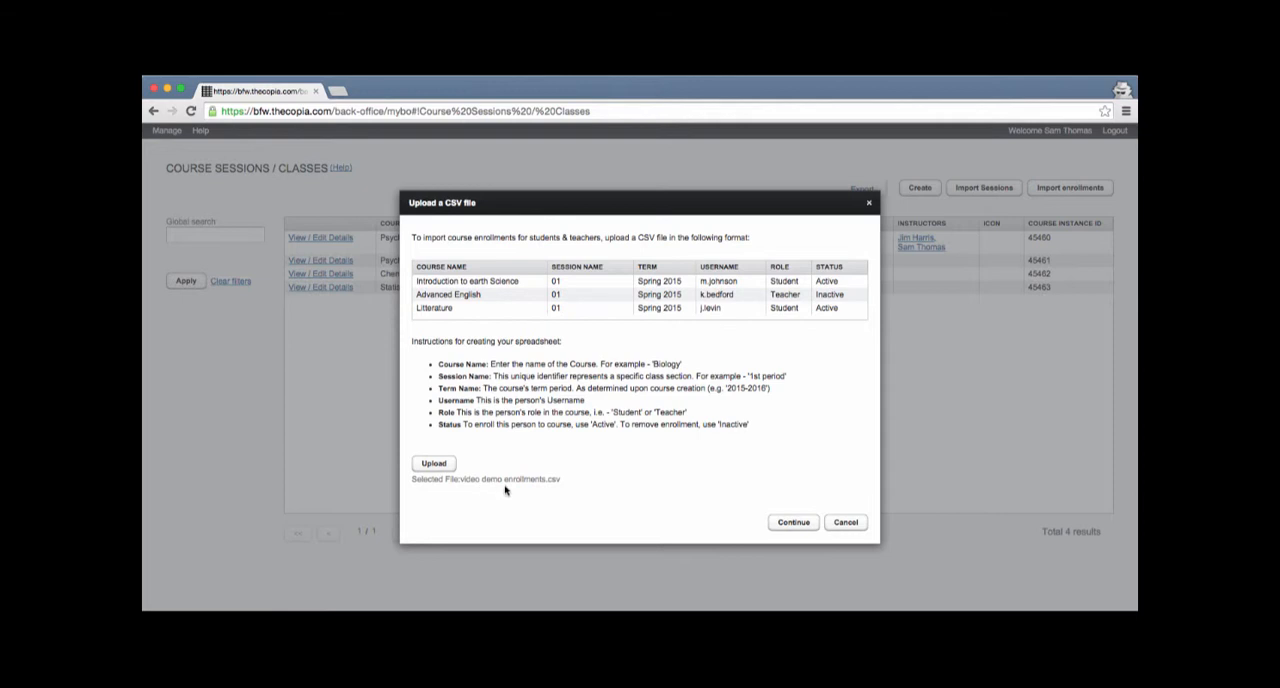
left_click(792, 523)
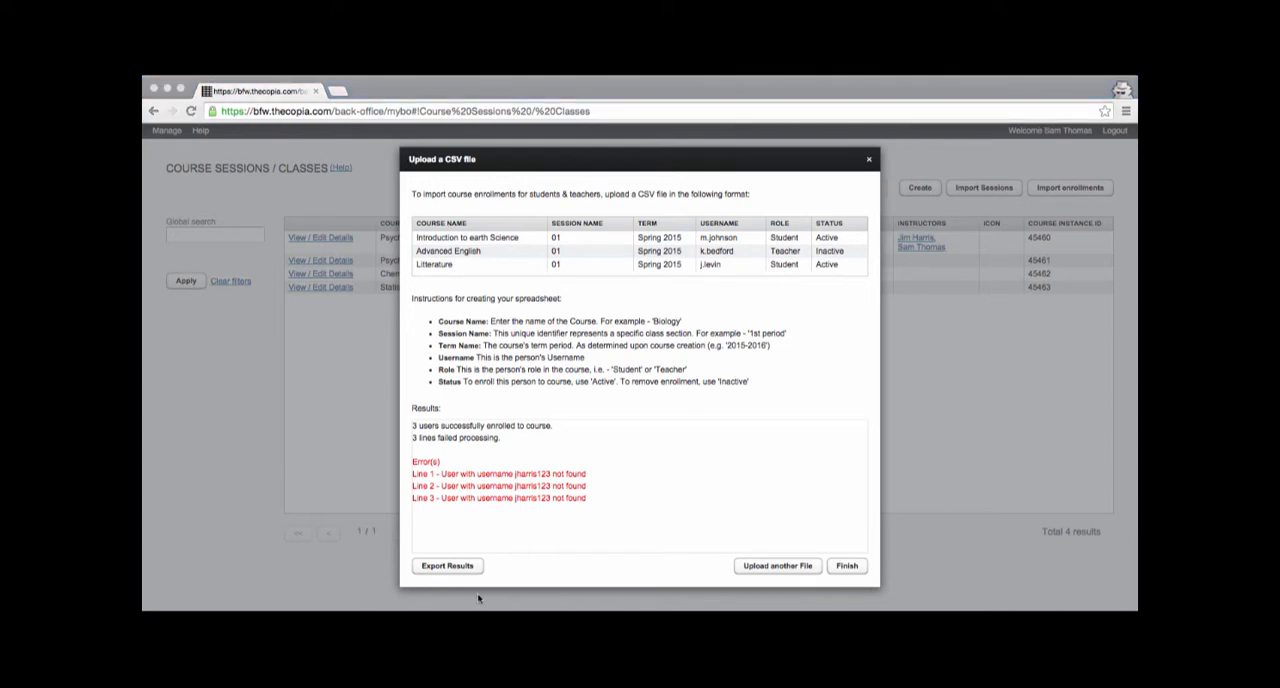
Step: Reopen the enrollments roster in Excel and compare its teacher username with the one in video demo accounts.csv
left_click_drag(576, 587, 976, 246)
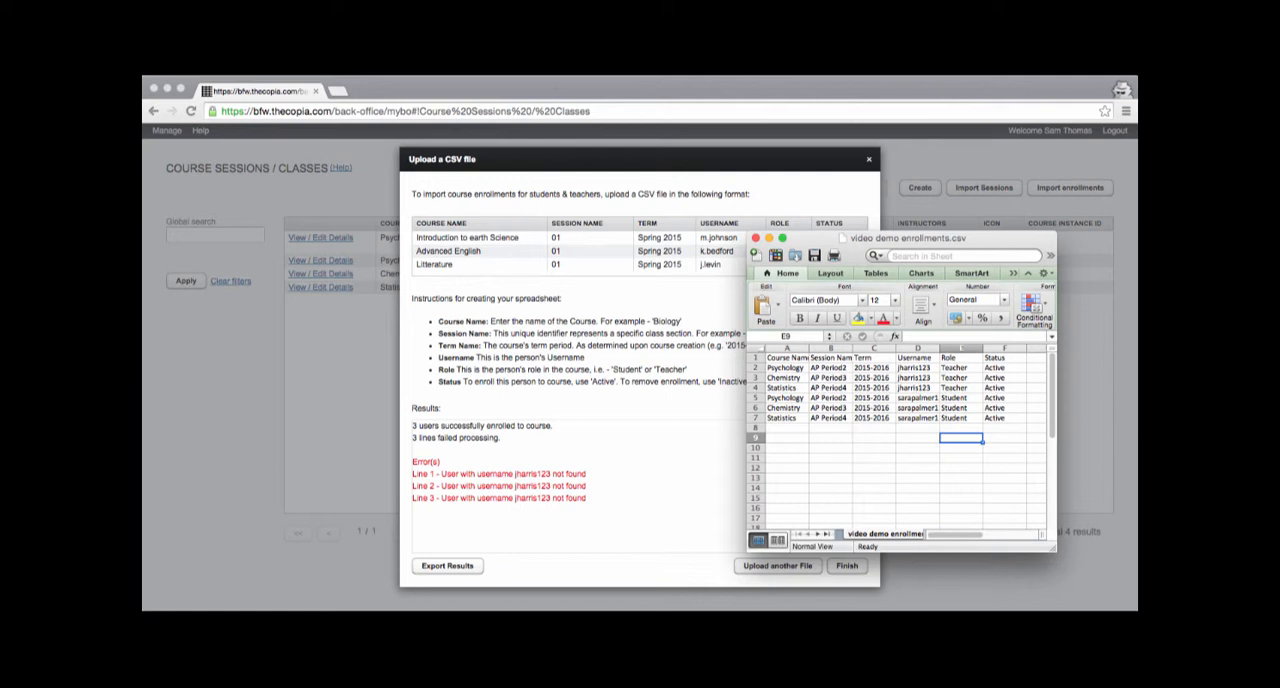
left_click_drag(637, 607, 507, 252)
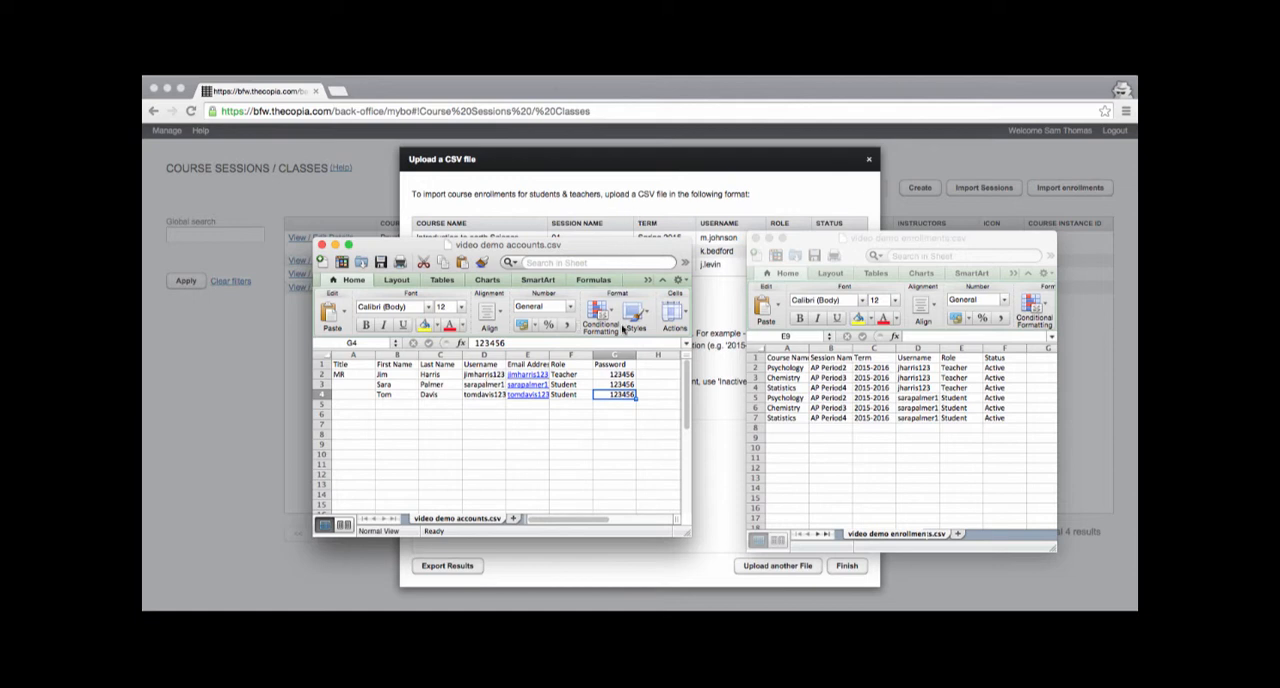
left_click_drag(622, 246, 690, 625)
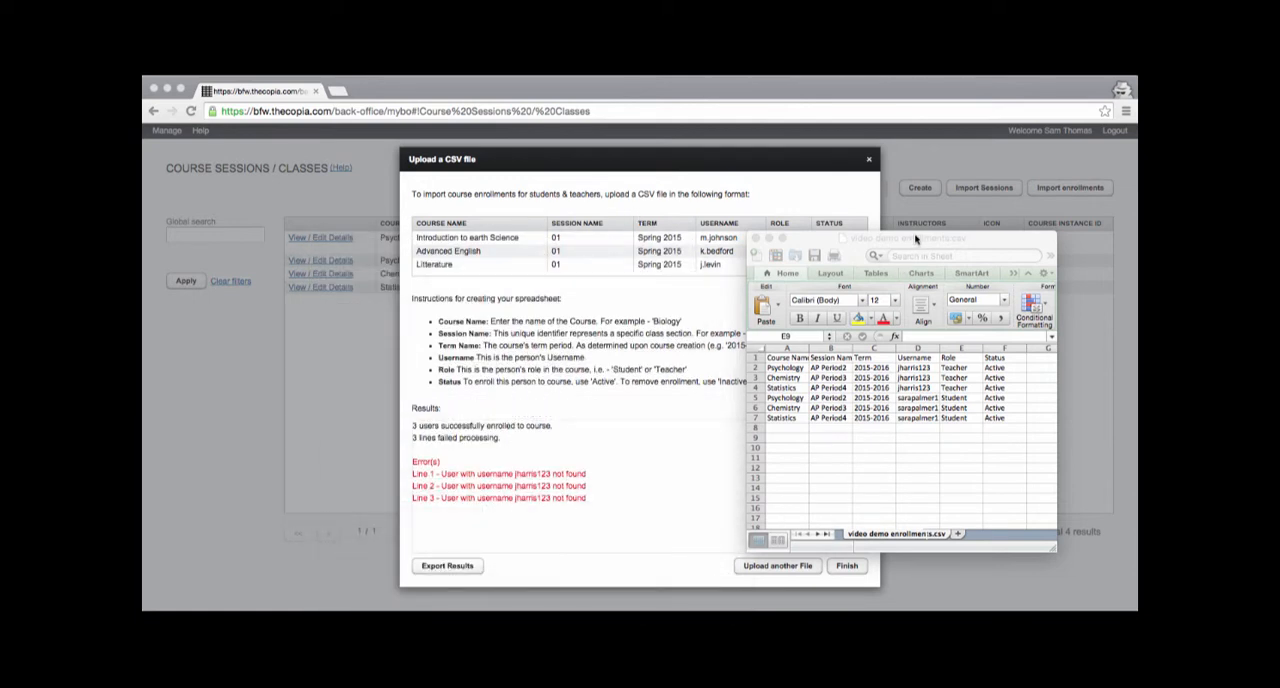
Step: Replace the teacher's username in row 2 of the enrollments roster with the one from the accounts file
left_click_drag(915, 238, 874, 238)
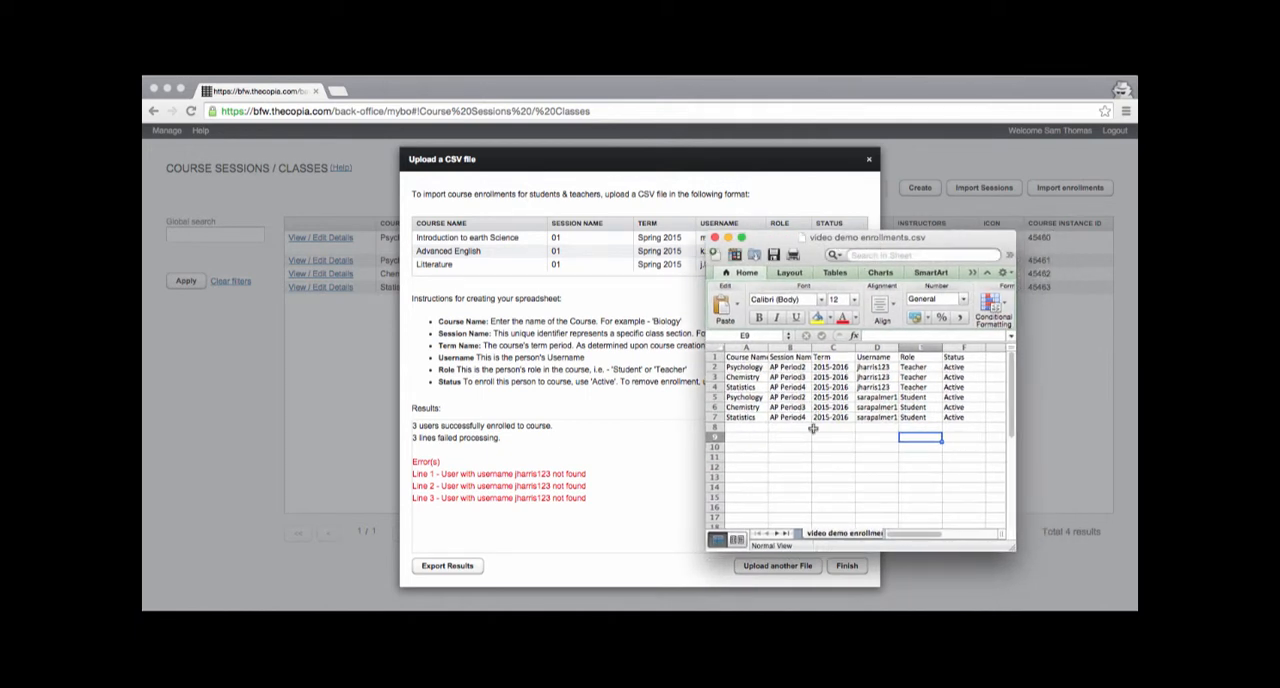
left_click(875, 368)
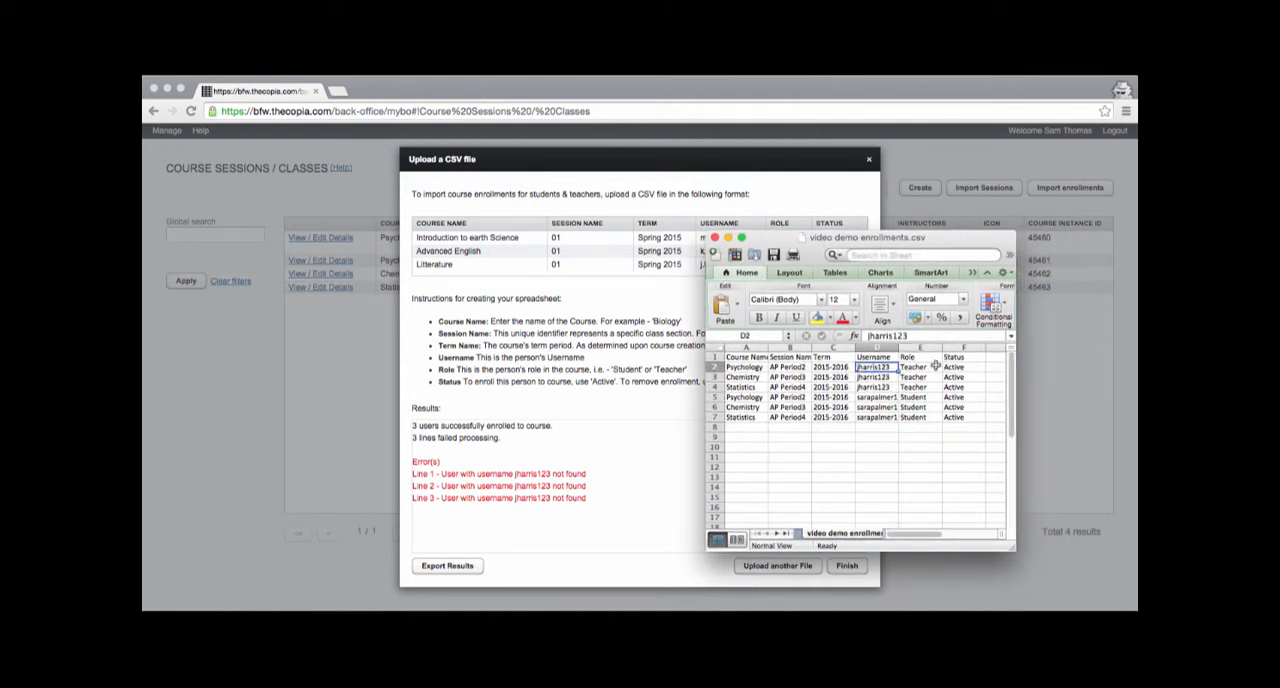
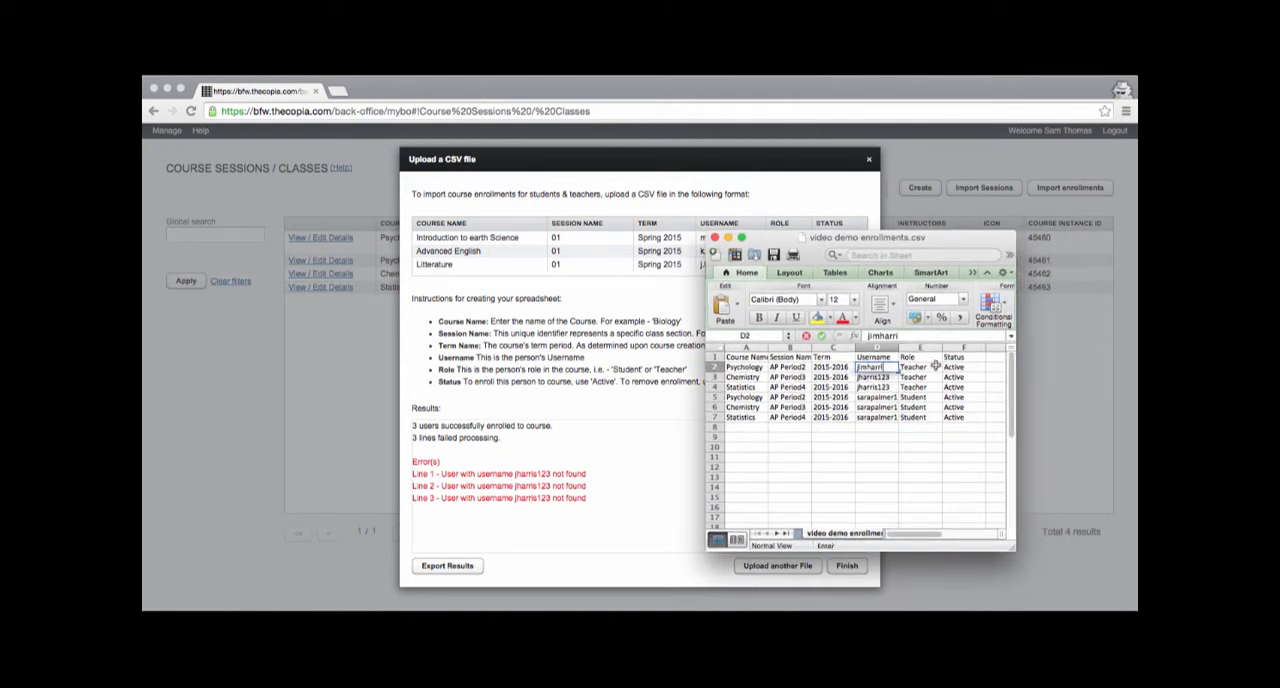
key("Return")
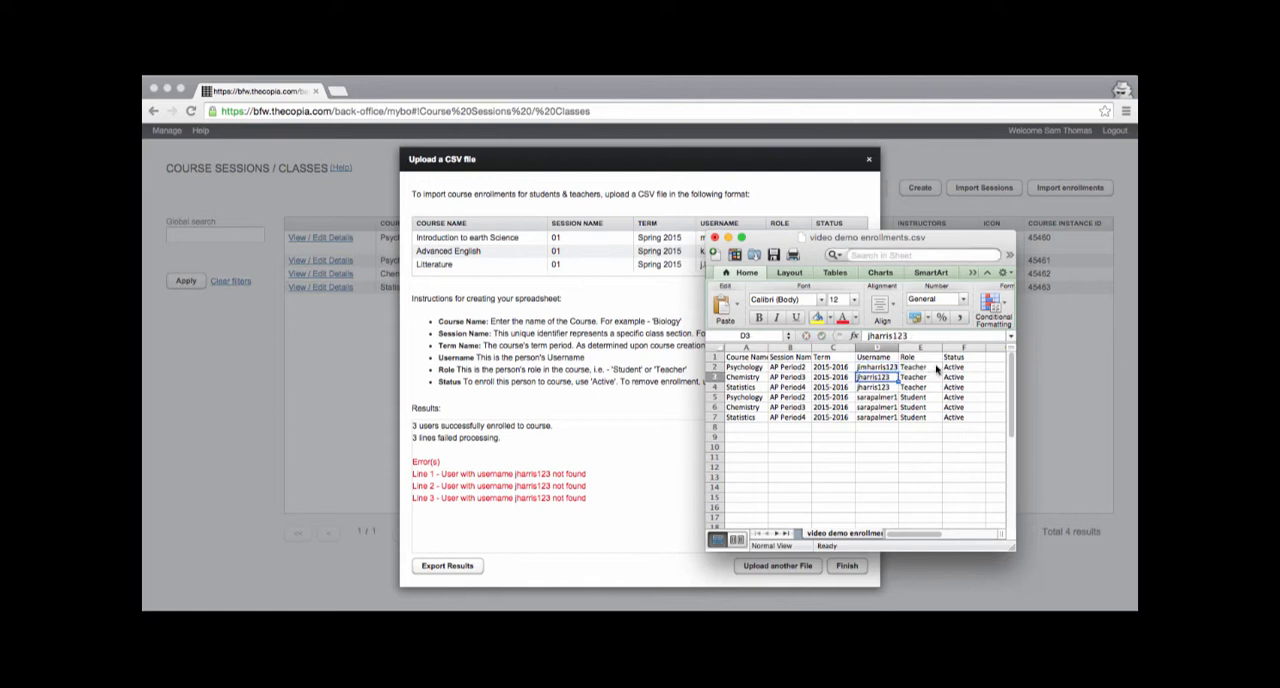
Step: Copy the corrected teacher username from row 2 into the Chemistry and Statistics teacher rows
key("Up")
key("super+c")
key("Down")
key("super+v")
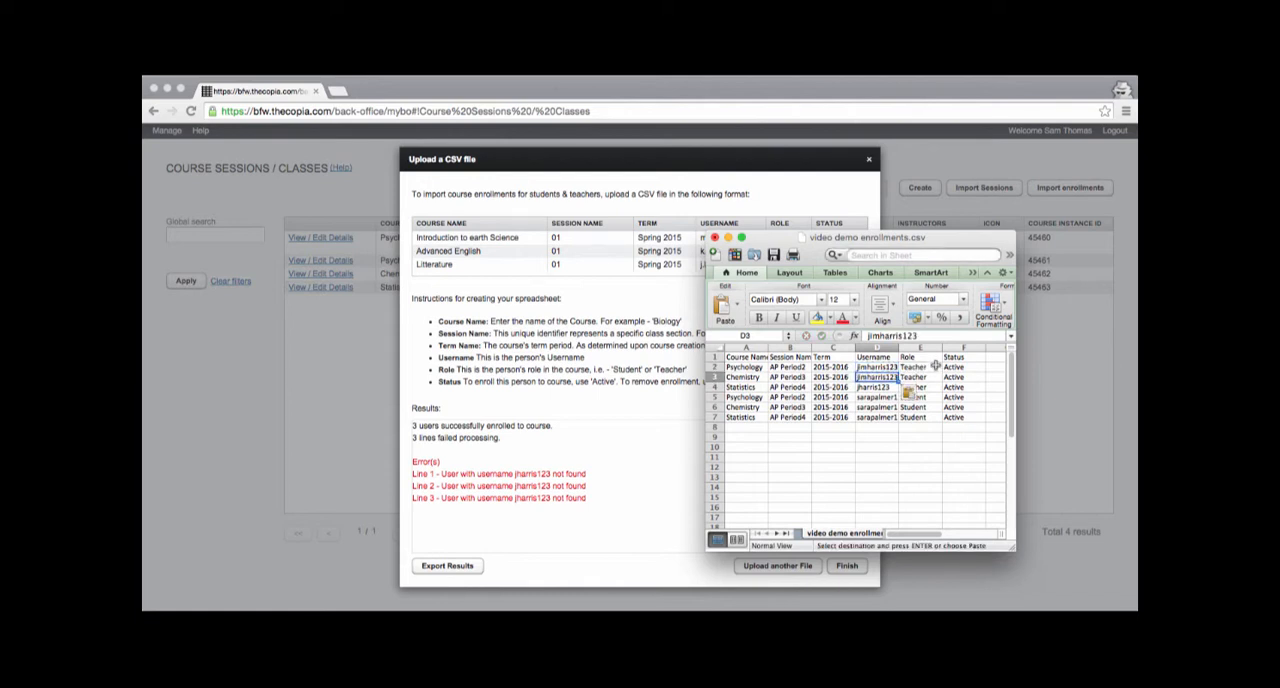
key("Down")
key("super+v")
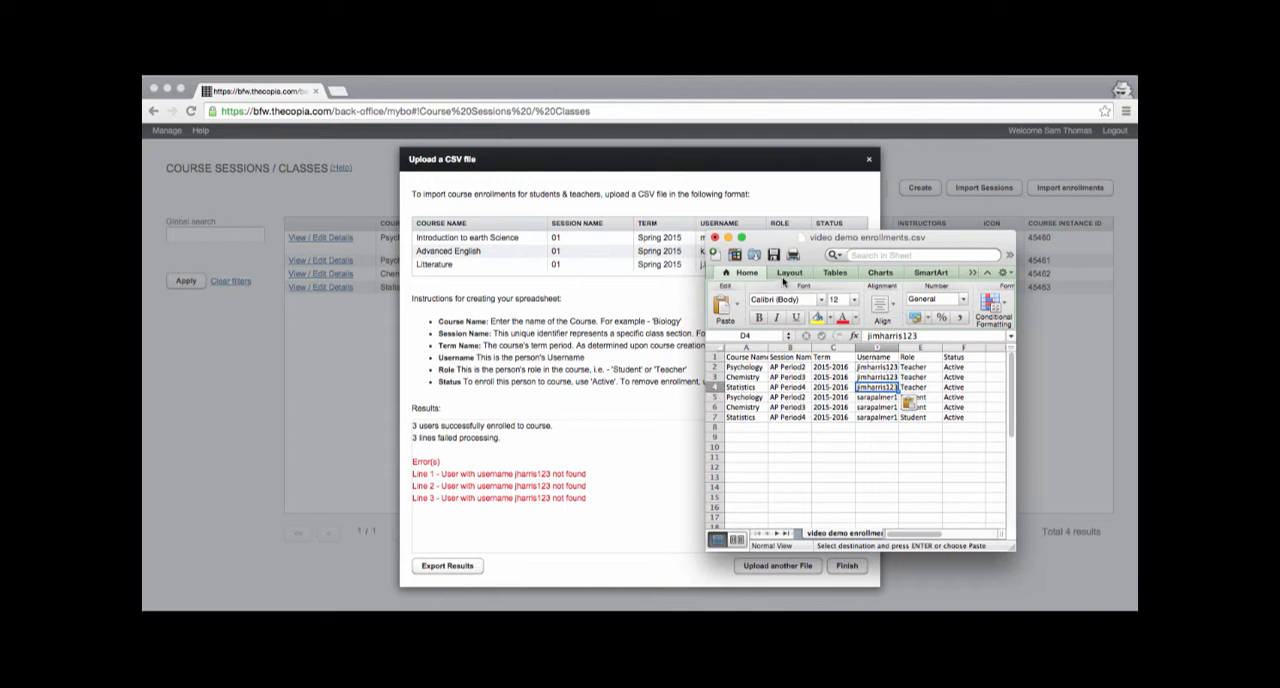
Step: Save the corrected roster in CSV format and minimize its window
left_click(773, 254)
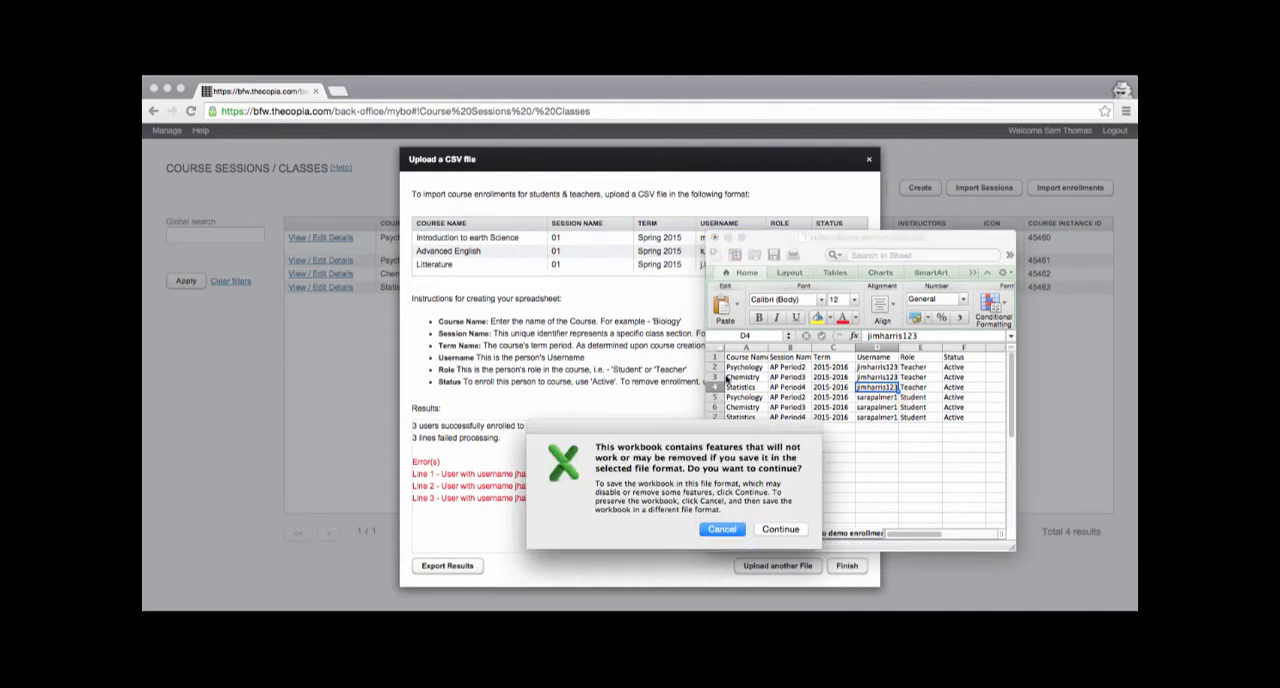
left_click(762, 531)
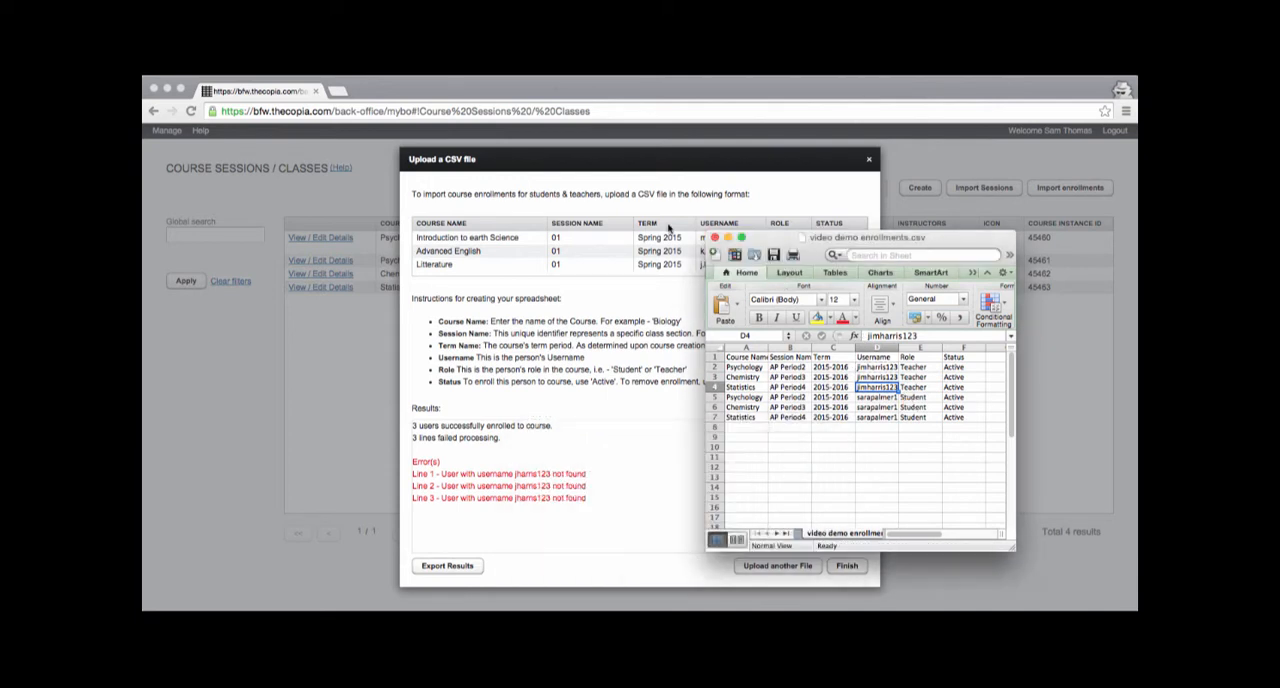
double_click(758, 238)
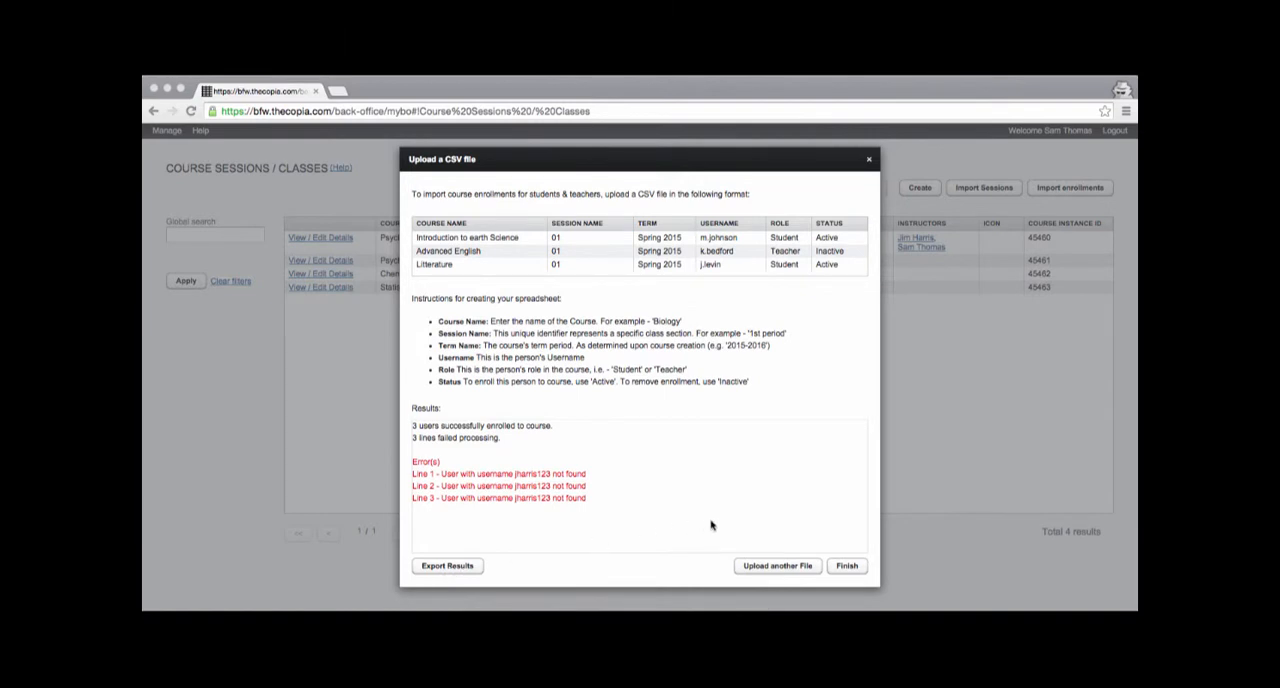
Step: Upload the corrected "video demo enrollments" file from Downloads as another file in the Copia back office and import it
left_click(786, 570)
left_click(778, 566)
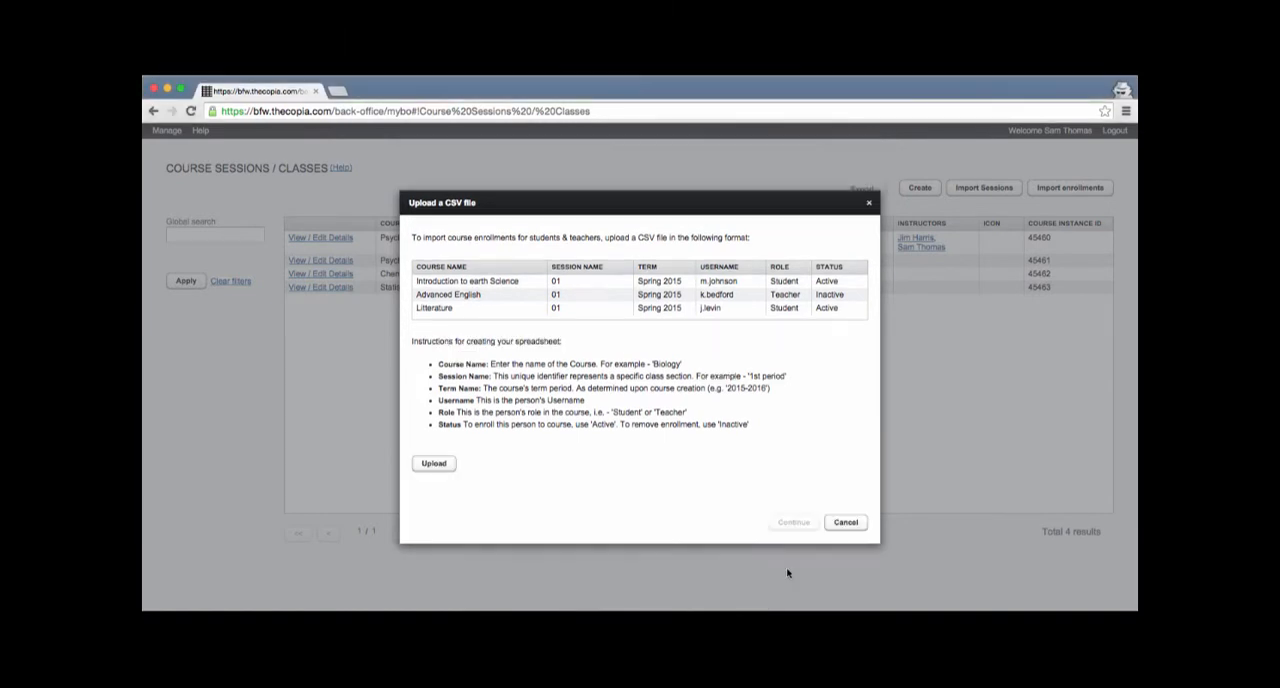
left_click(434, 464)
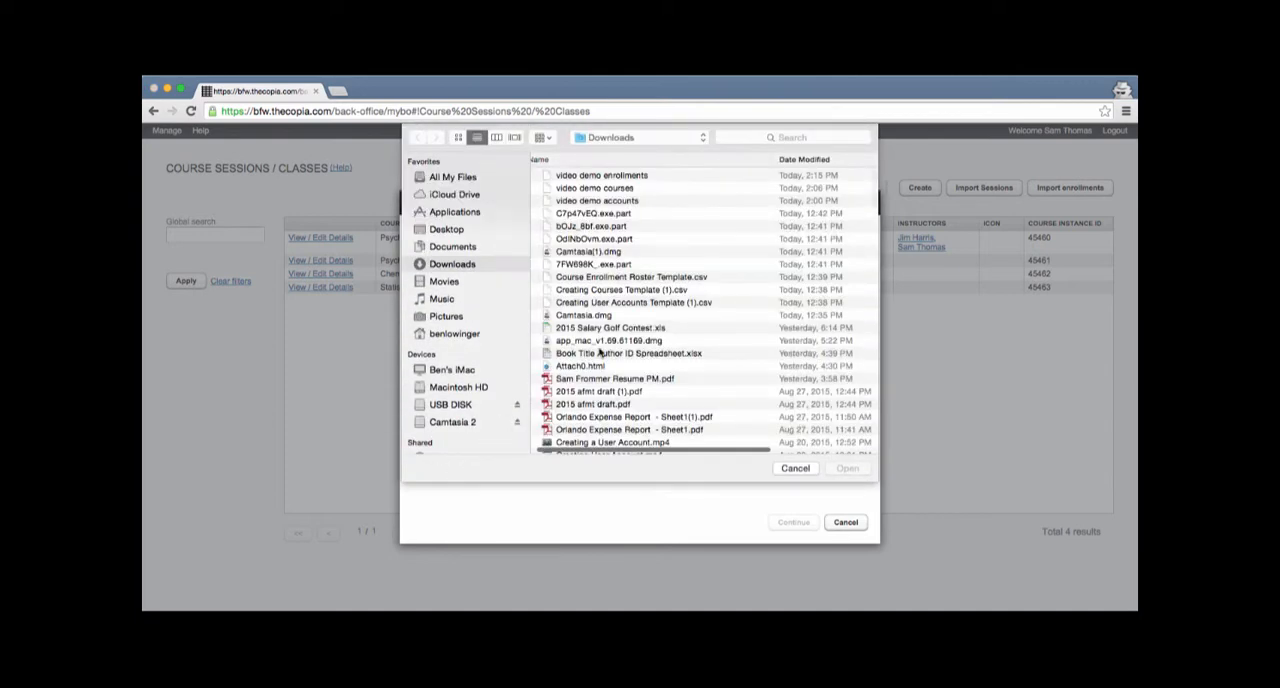
left_click(601, 176)
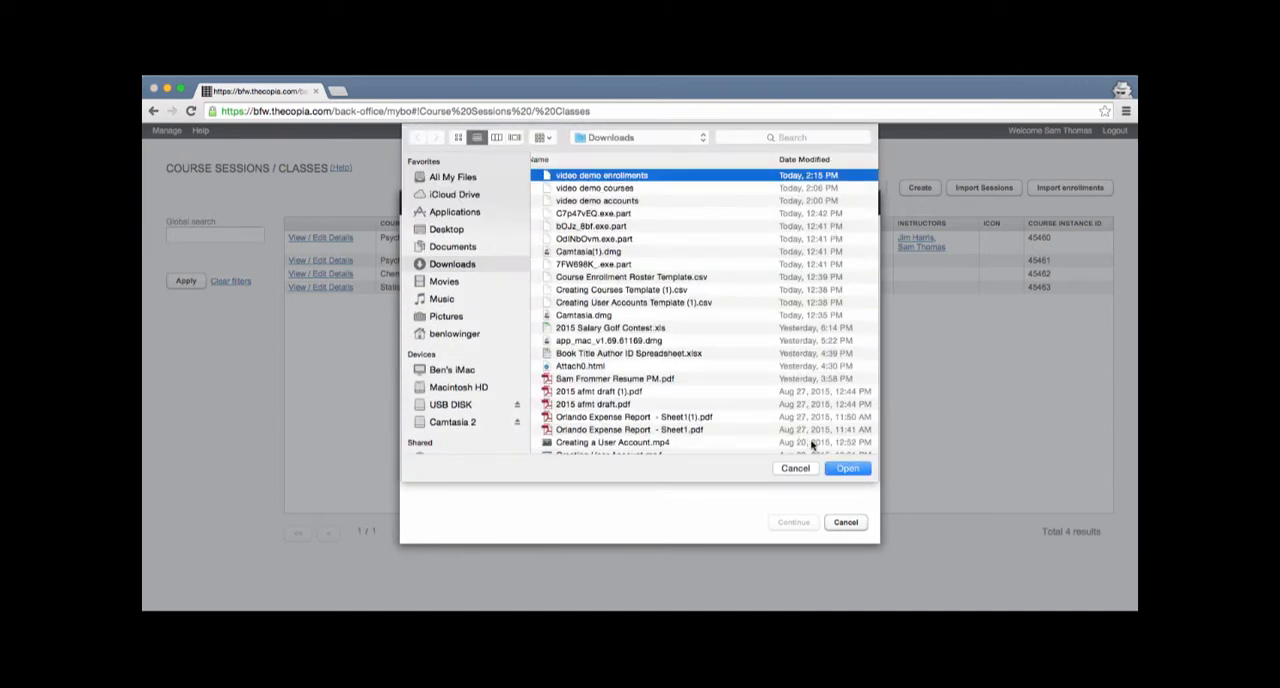
left_click(845, 469)
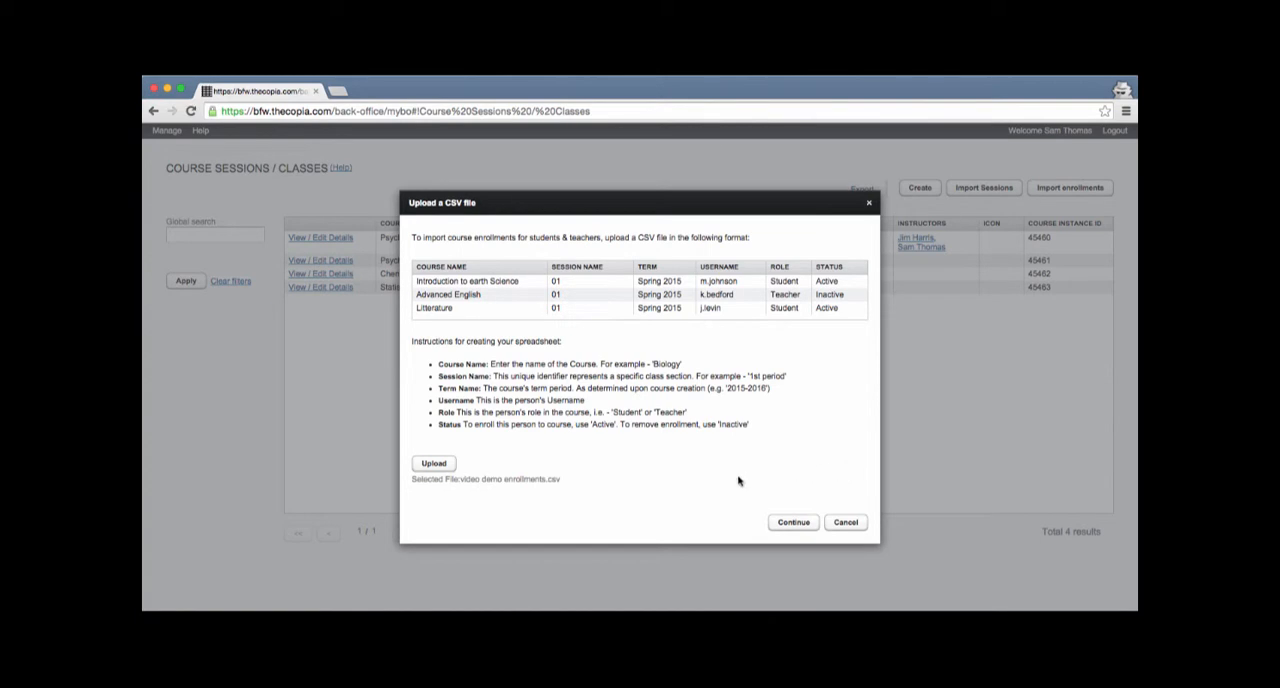
left_click(795, 522)
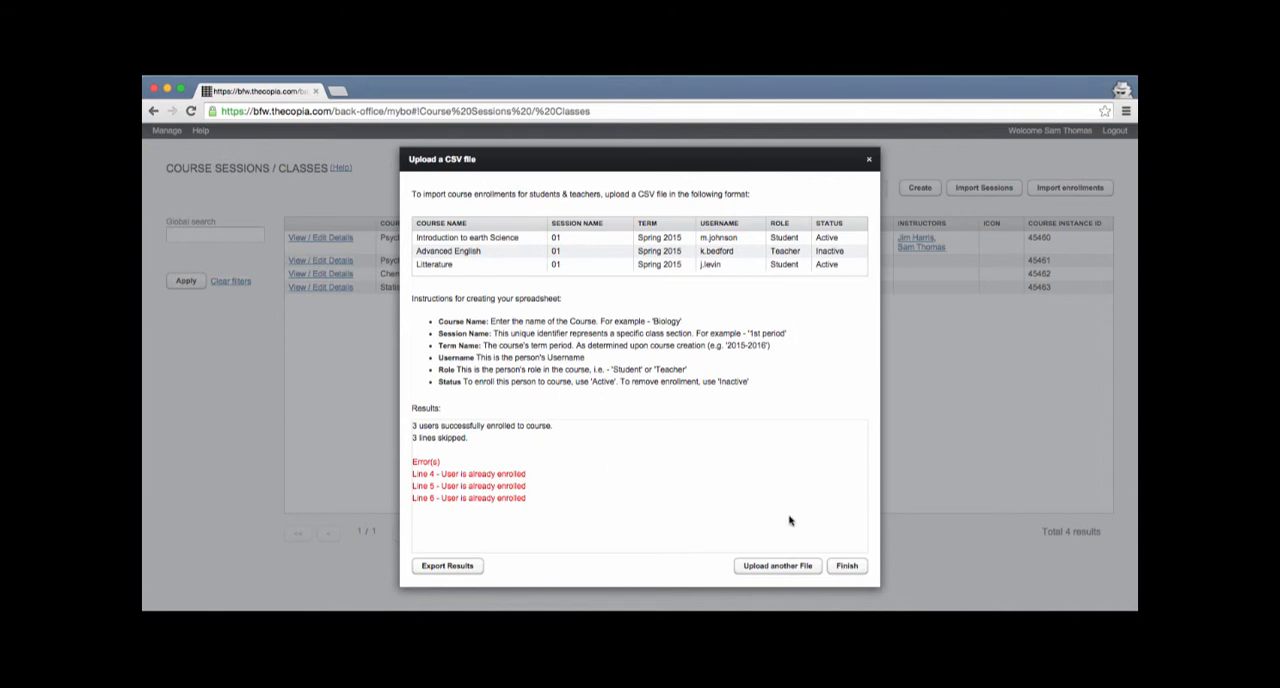
Step: Finish the import and check the members and instructors of the Psychology AP Period2 session
left_click(847, 566)
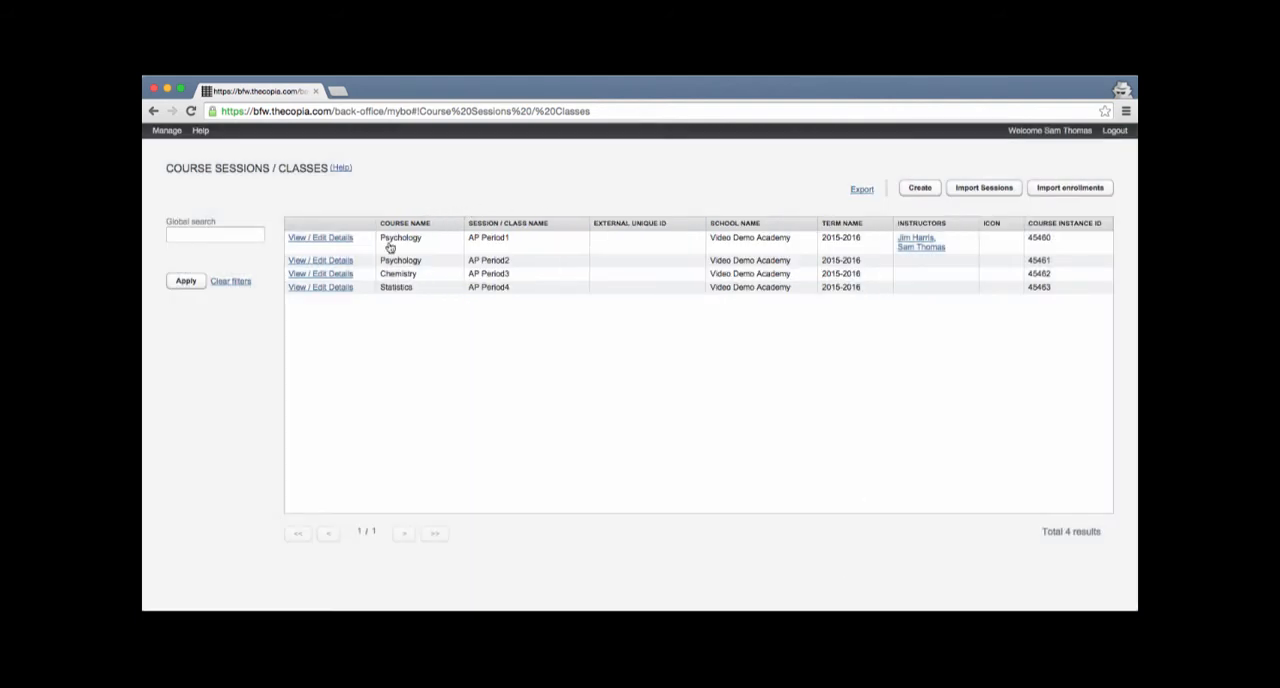
left_click(333, 261)
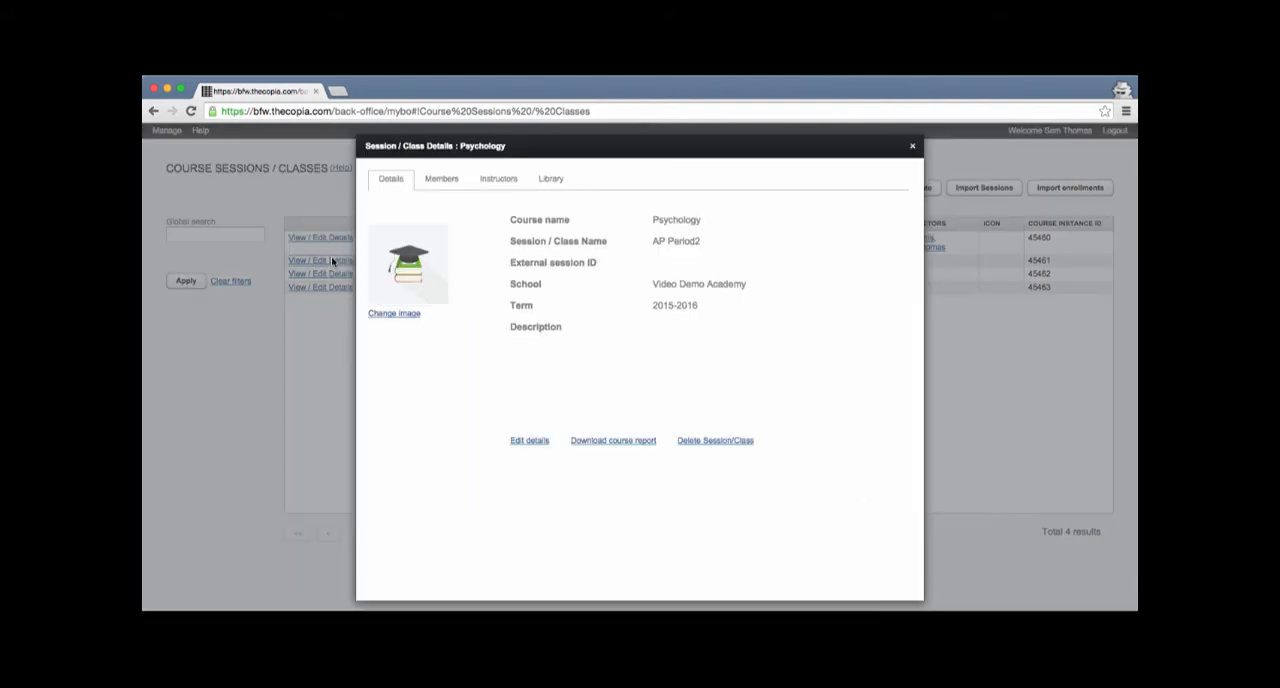
left_click(443, 181)
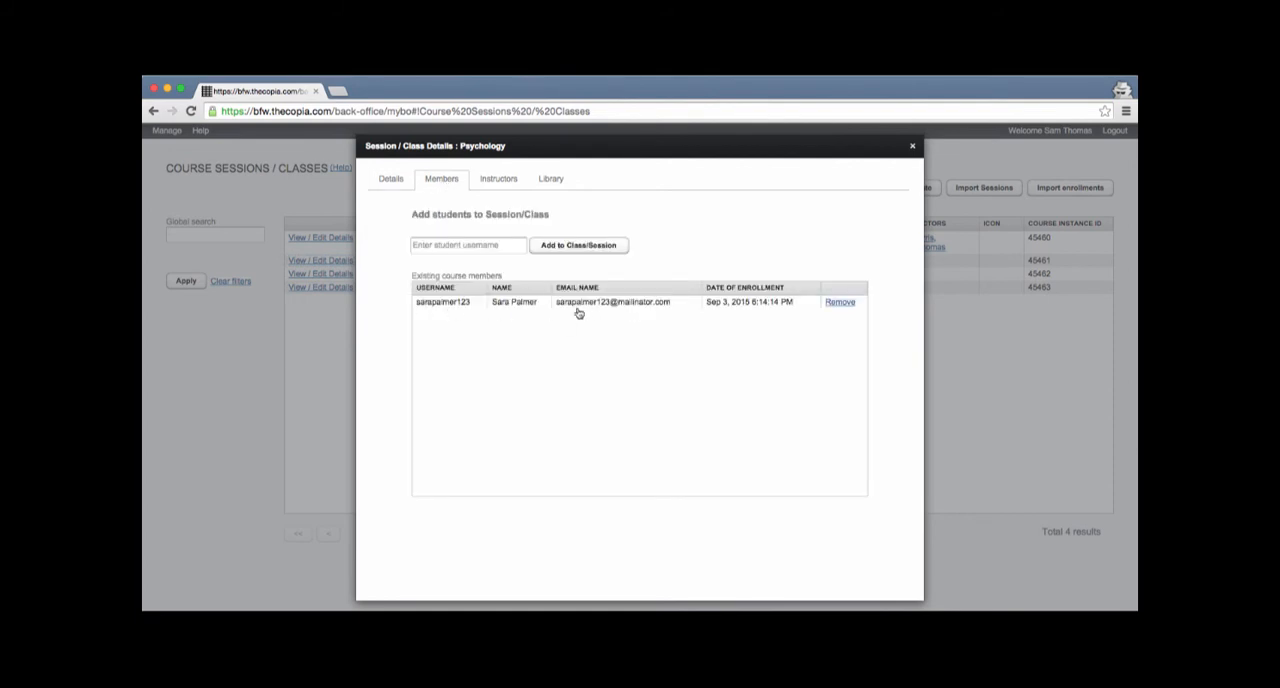
left_click(492, 190)
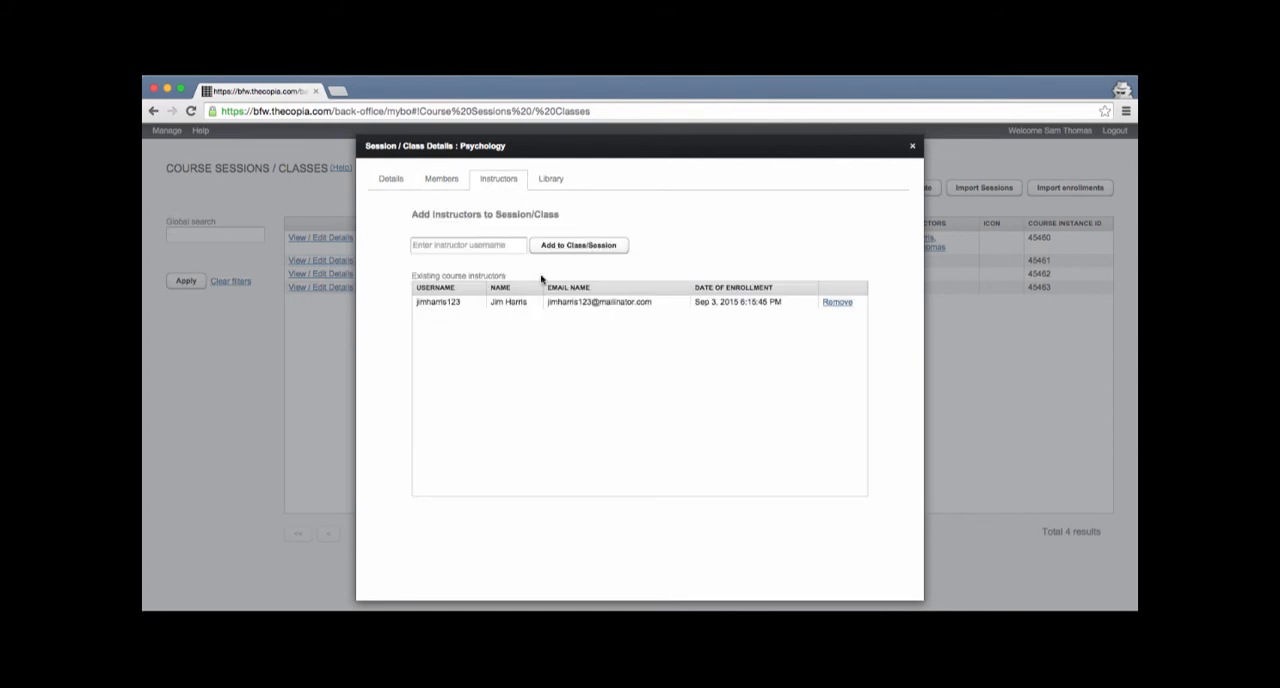